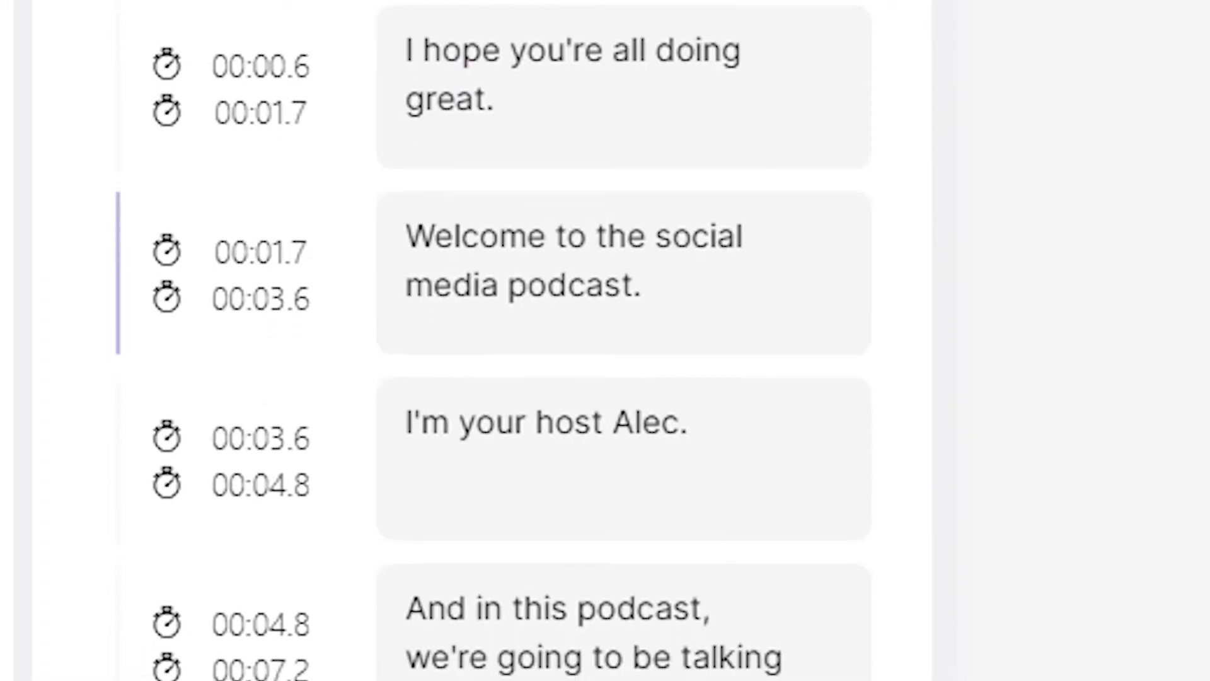
Step: Search the web for 'Veed' to reach the VEED workspace projects page
{"action": "scroll", "coordinate": [624, 340], "scroll_direction": "down", "scroll_amount": 5}
{"action": "scroll", "coordinate": [624, 341], "scroll_direction": "down", "scroll_amount": 4}
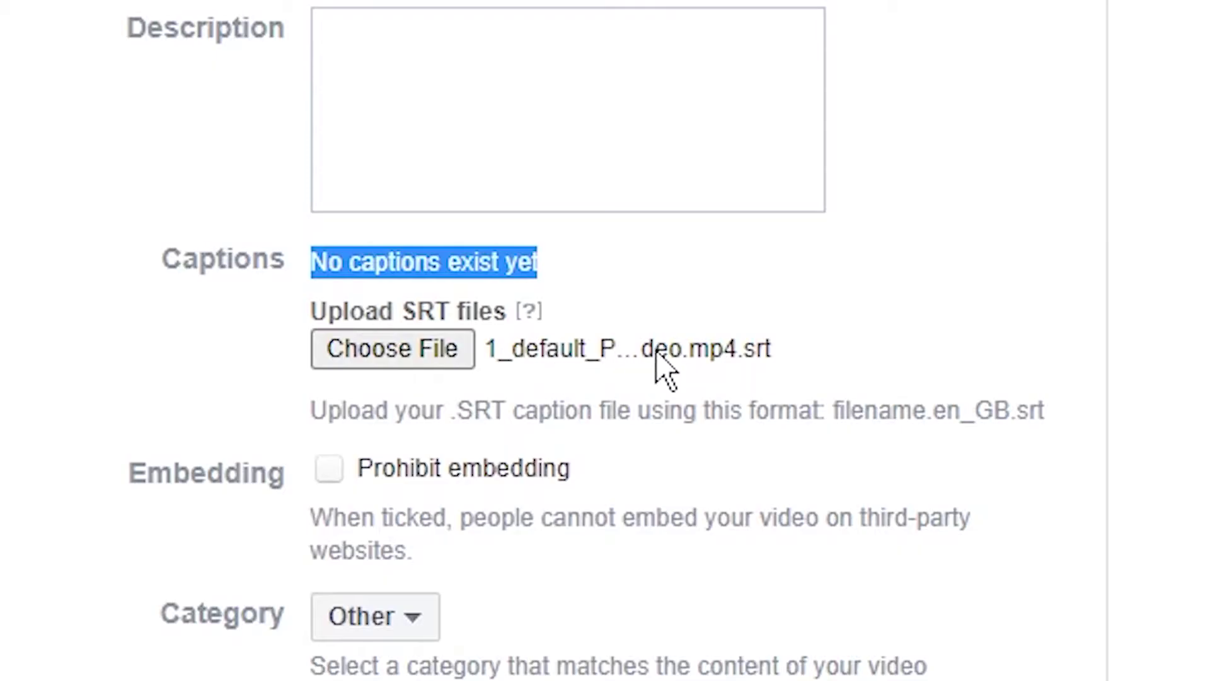
{"action": "left_click", "coordinate": [905, 359]}
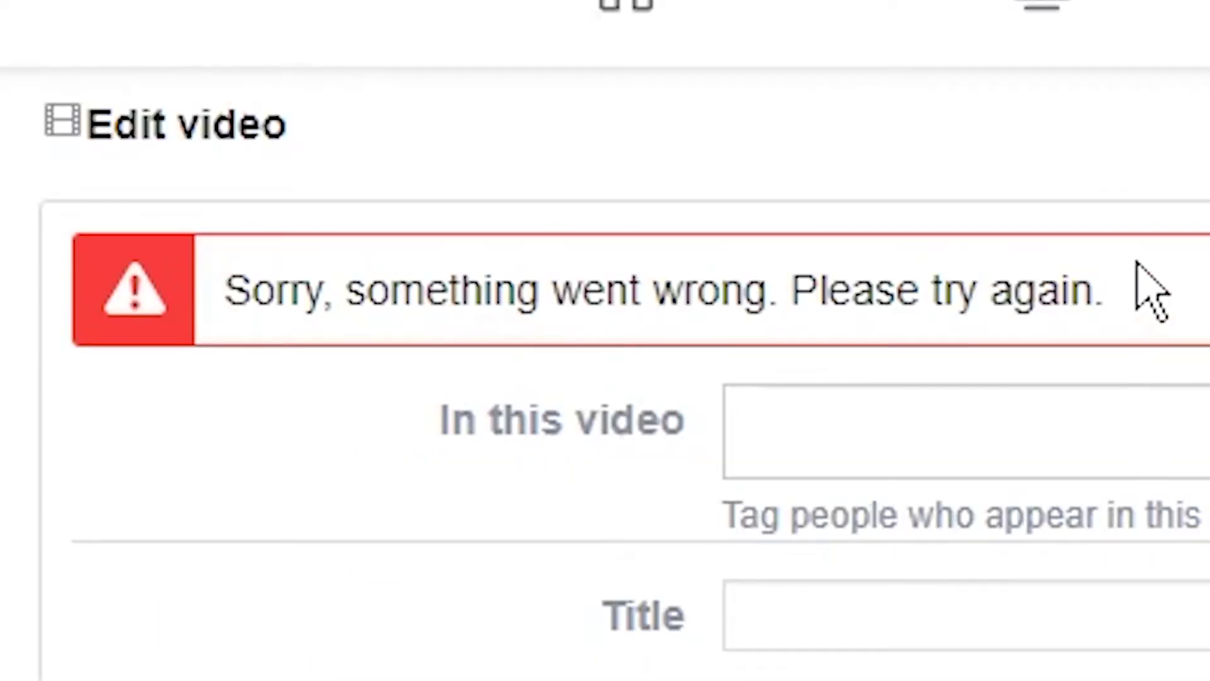
{"action": "left_click_drag", "start_coordinate": [1148, 289], "coordinate": [189, 284]}
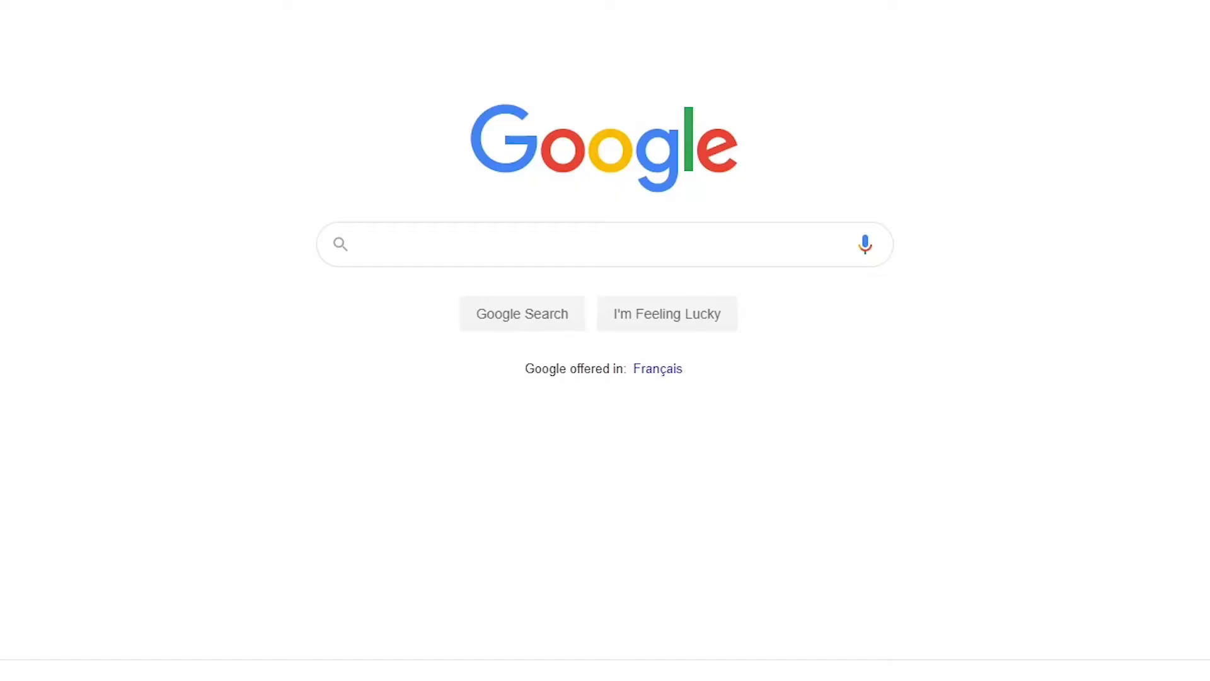
{"action": "type", "text": "Veed"}
{"action": "key", "text": "Return"}
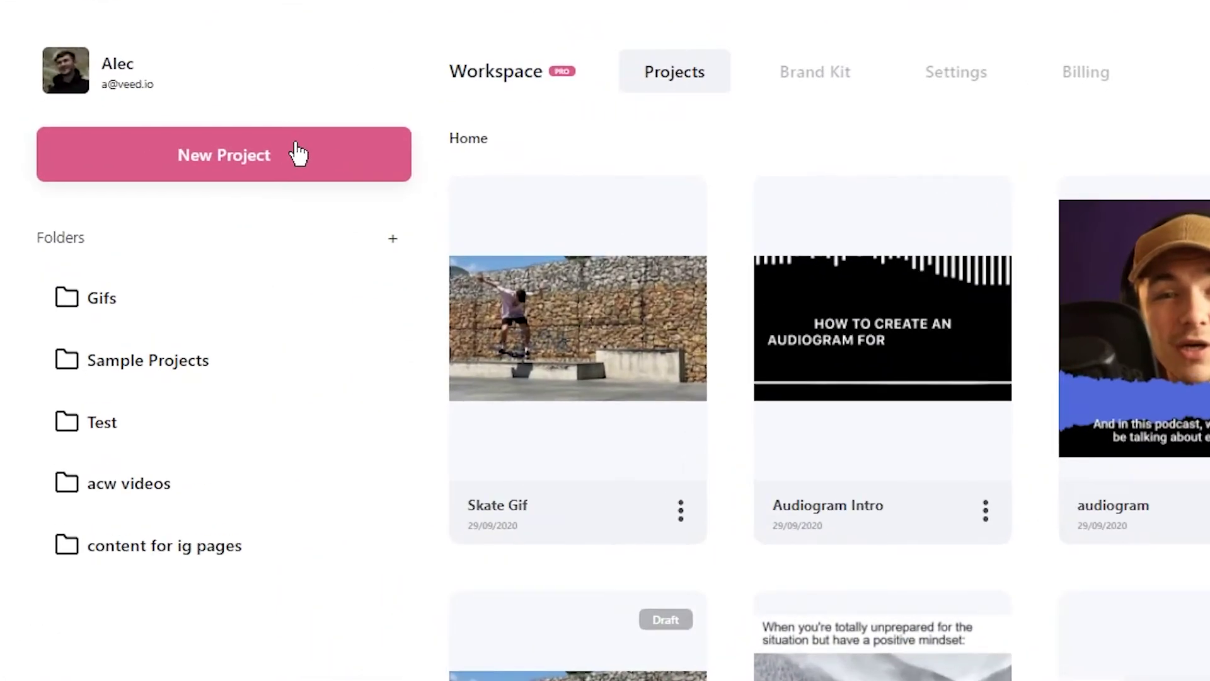
Step: Upload Podcast Video.mp4 from the podcast folder into a new VEED project
{"action": "left_click", "coordinate": [297, 153]}
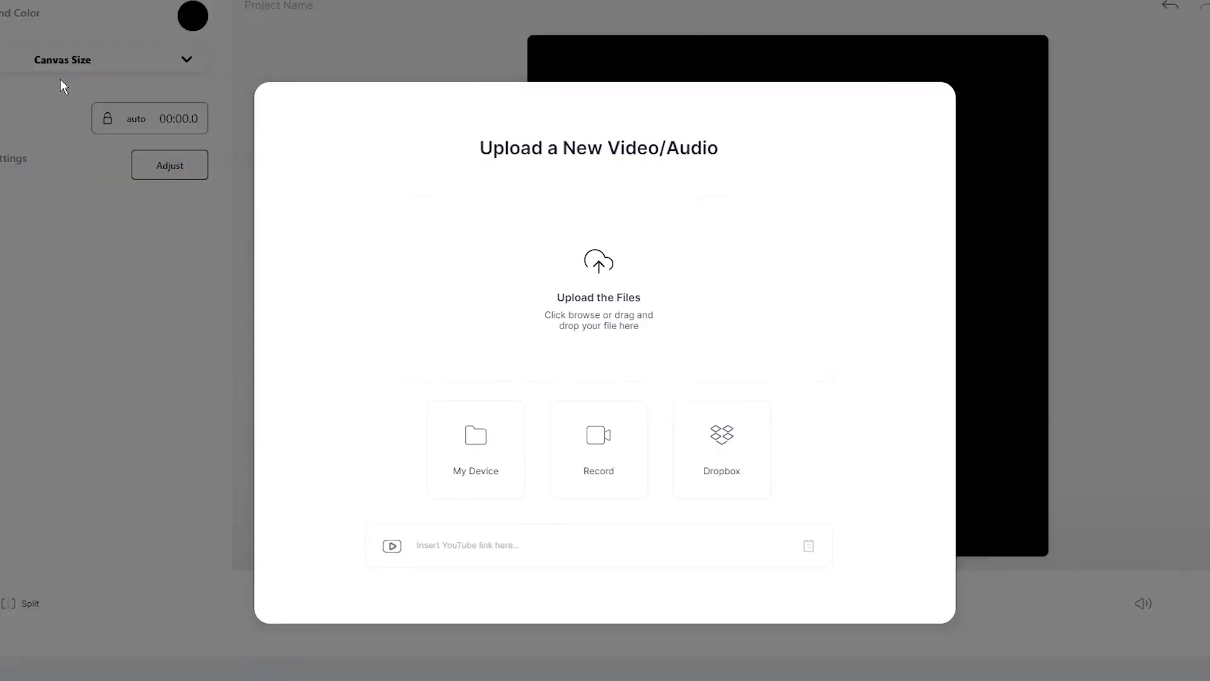
{"action": "left_click", "coordinate": [597, 300]}
{"action": "double_click", "coordinate": [162, 257]}
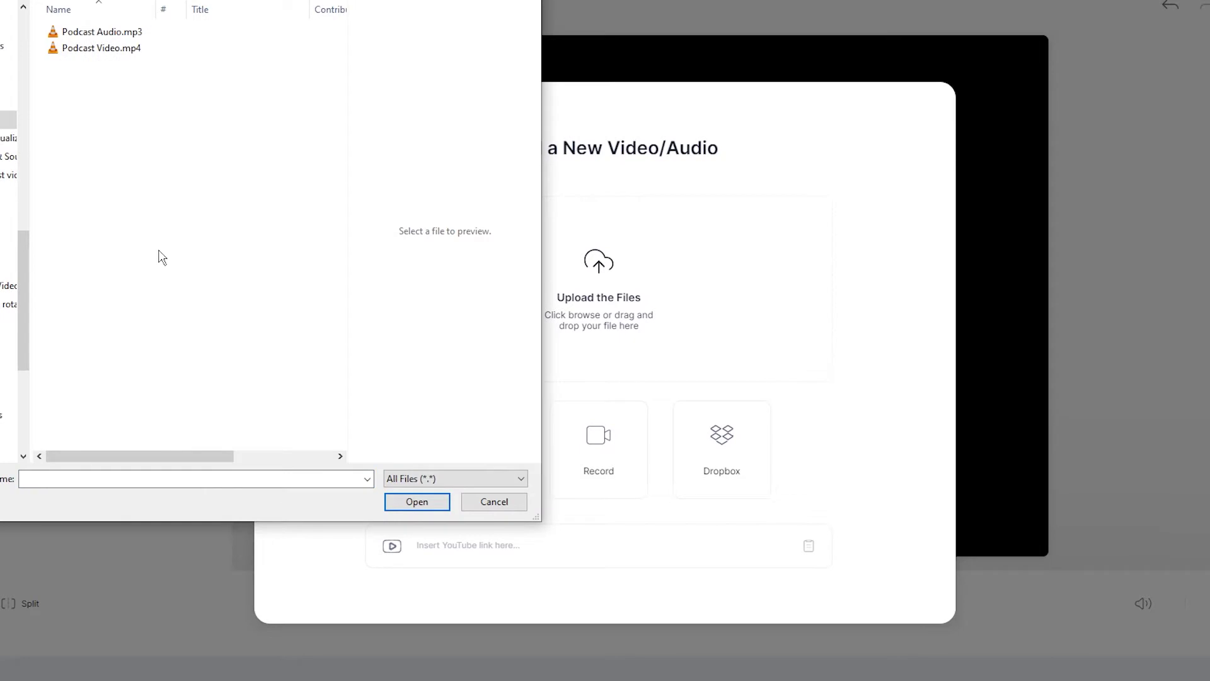
{"action": "left_click", "coordinate": [108, 54]}
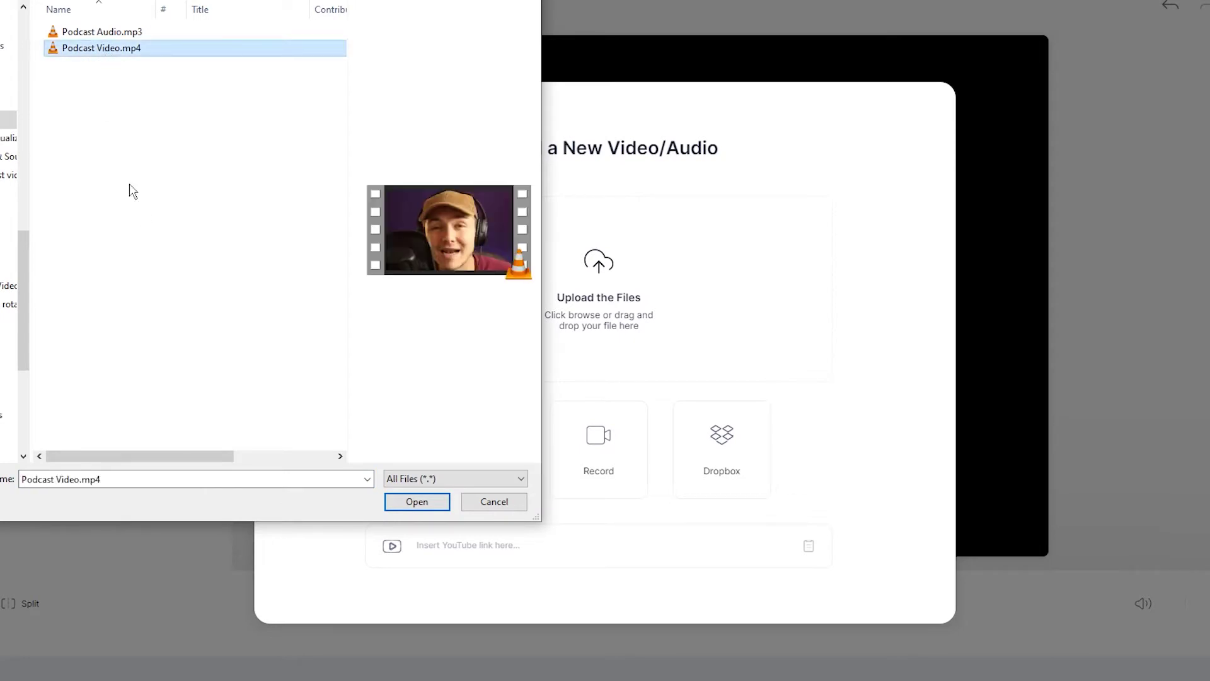
{"action": "left_click", "coordinate": [394, 502]}
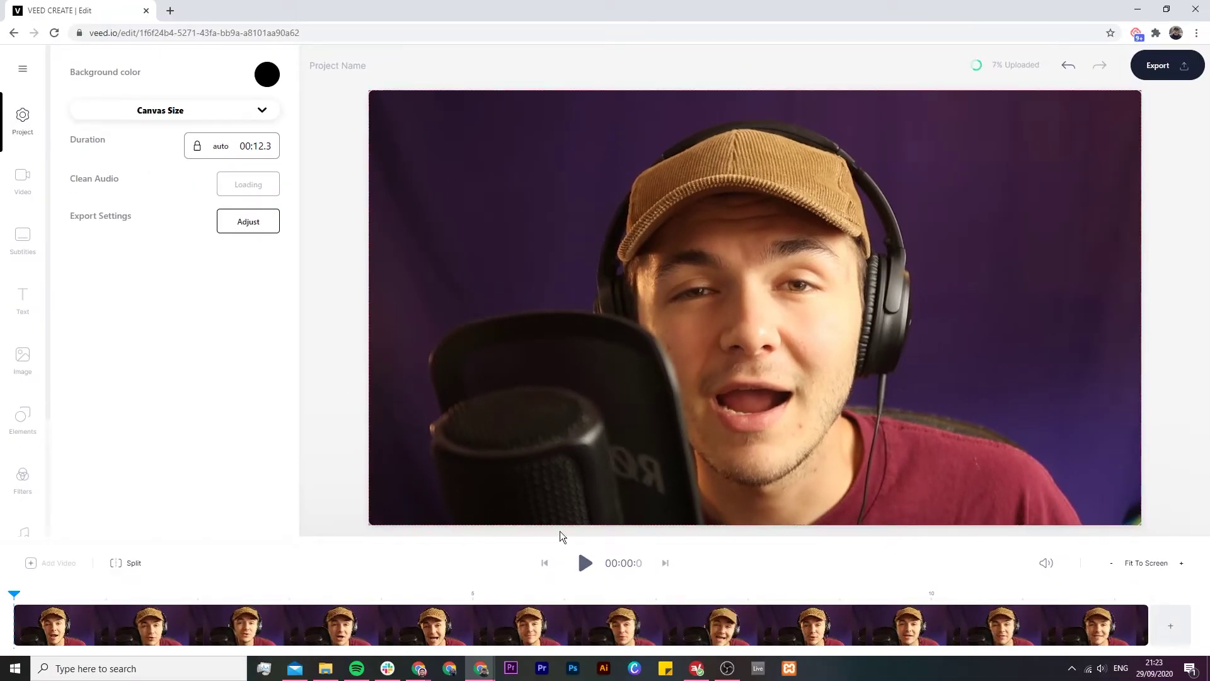
Step: Preview the podcast video, then show the auto, manual and upload subtitle choices
{"action": "left_click", "coordinate": [585, 563]}
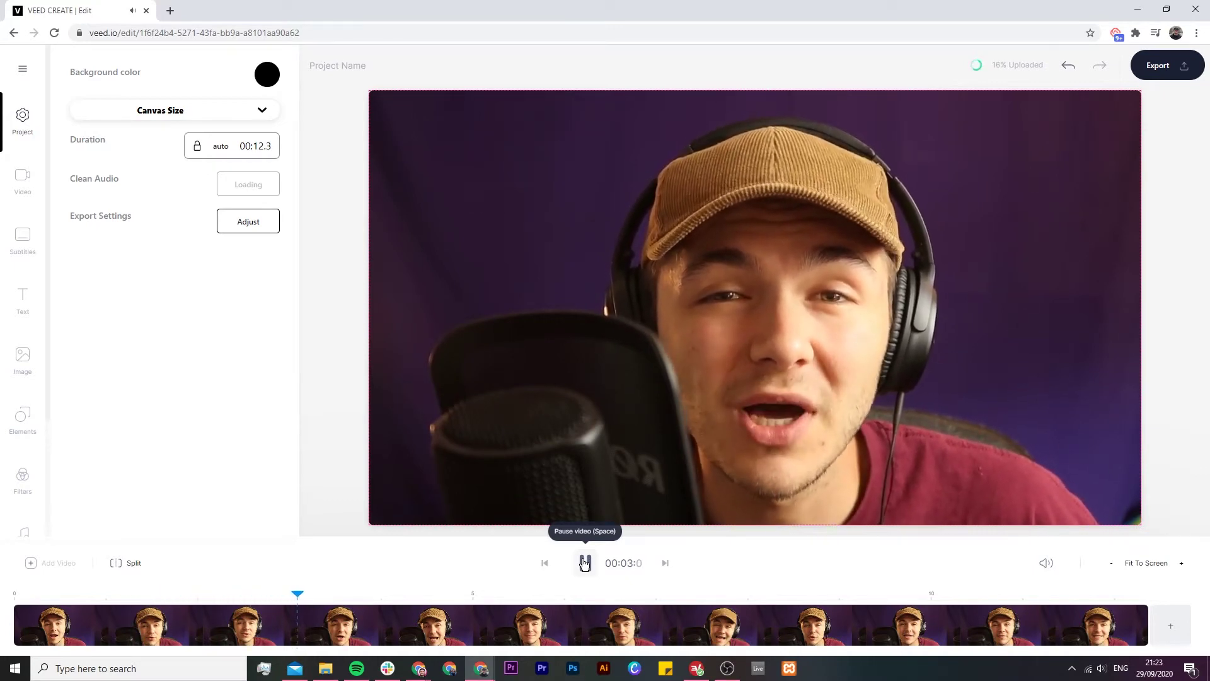
{"action": "left_click", "coordinate": [585, 563]}
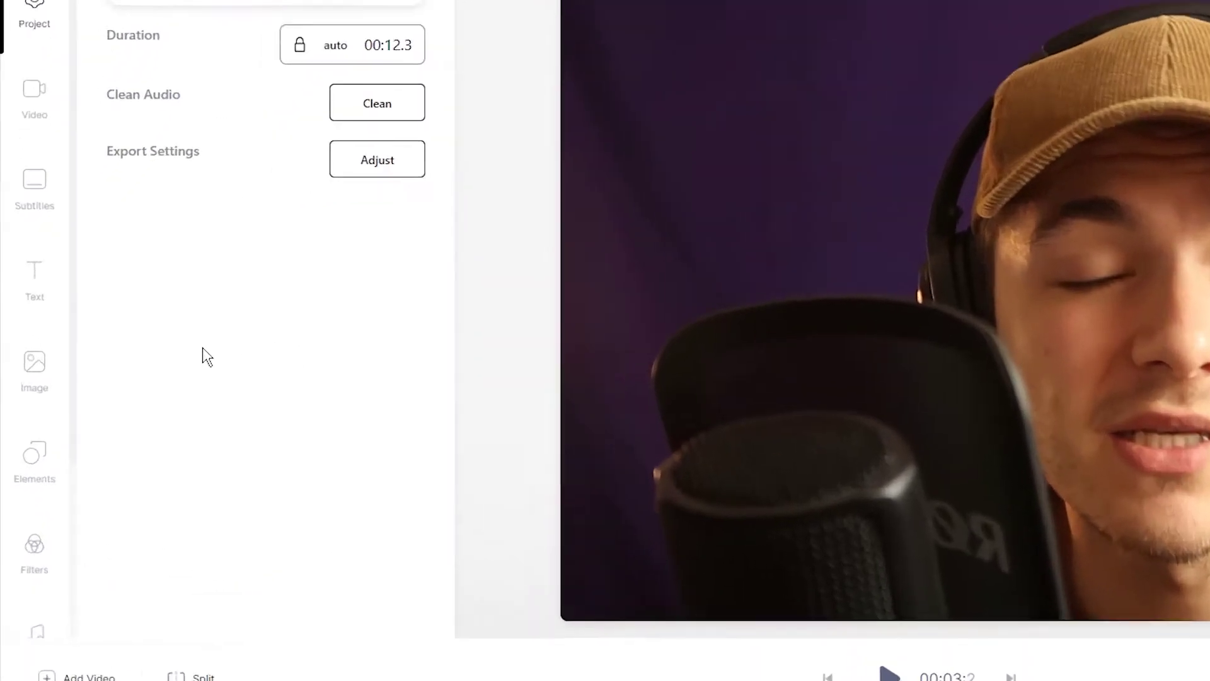
{"action": "left_click", "coordinate": [41, 176]}
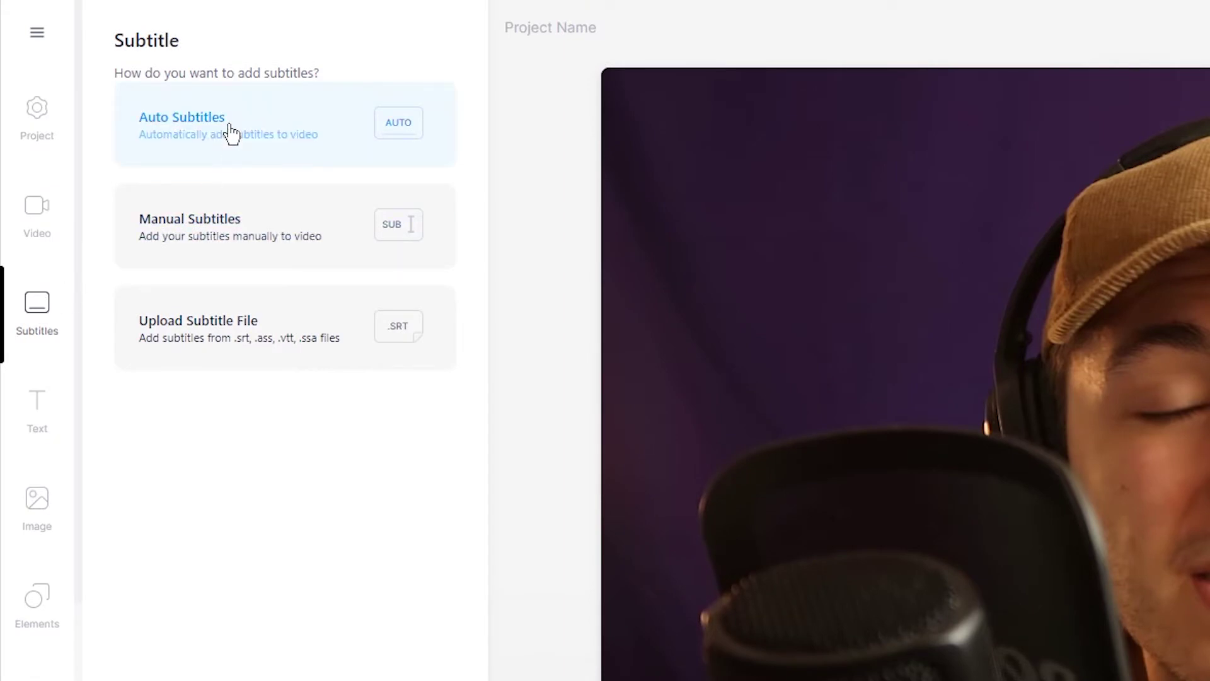
Step: Auto-generate subtitles with English (United States) kept as the detection language
{"action": "left_click", "coordinate": [230, 132]}
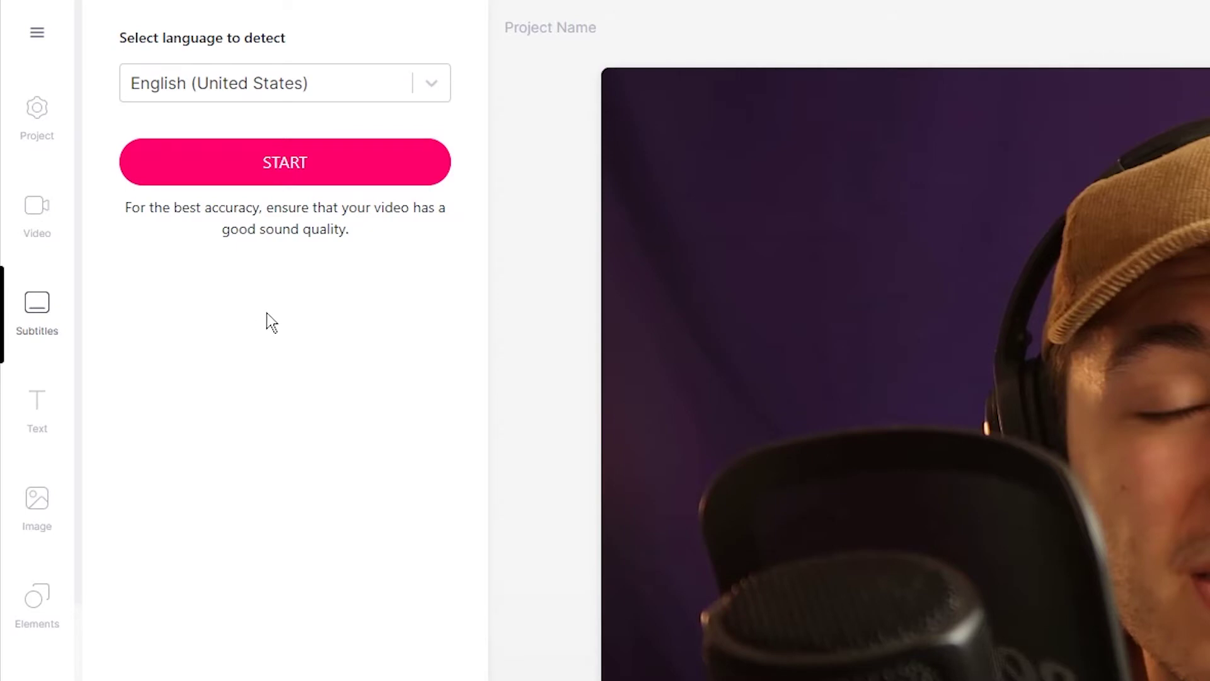
{"action": "left_click", "coordinate": [434, 89]}
{"action": "scroll", "coordinate": [331, 227], "scroll_direction": "down", "scroll_amount": 5}
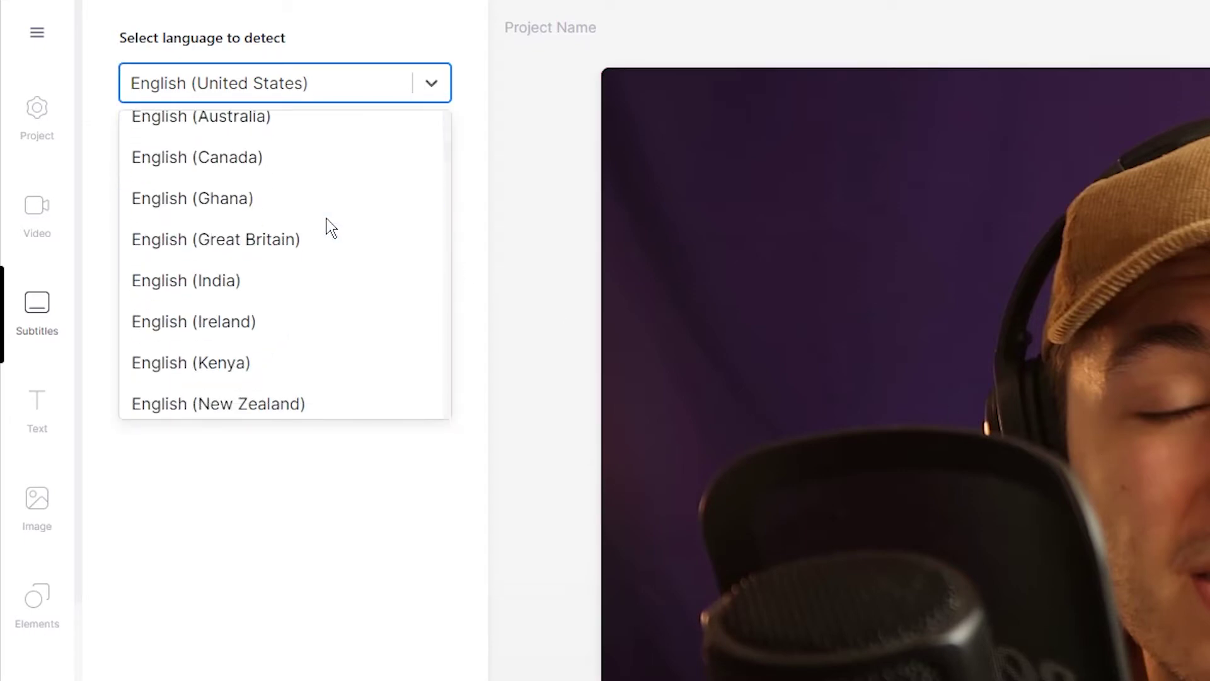
{"action": "scroll", "coordinate": [277, 220], "scroll_direction": "down", "scroll_amount": 15}
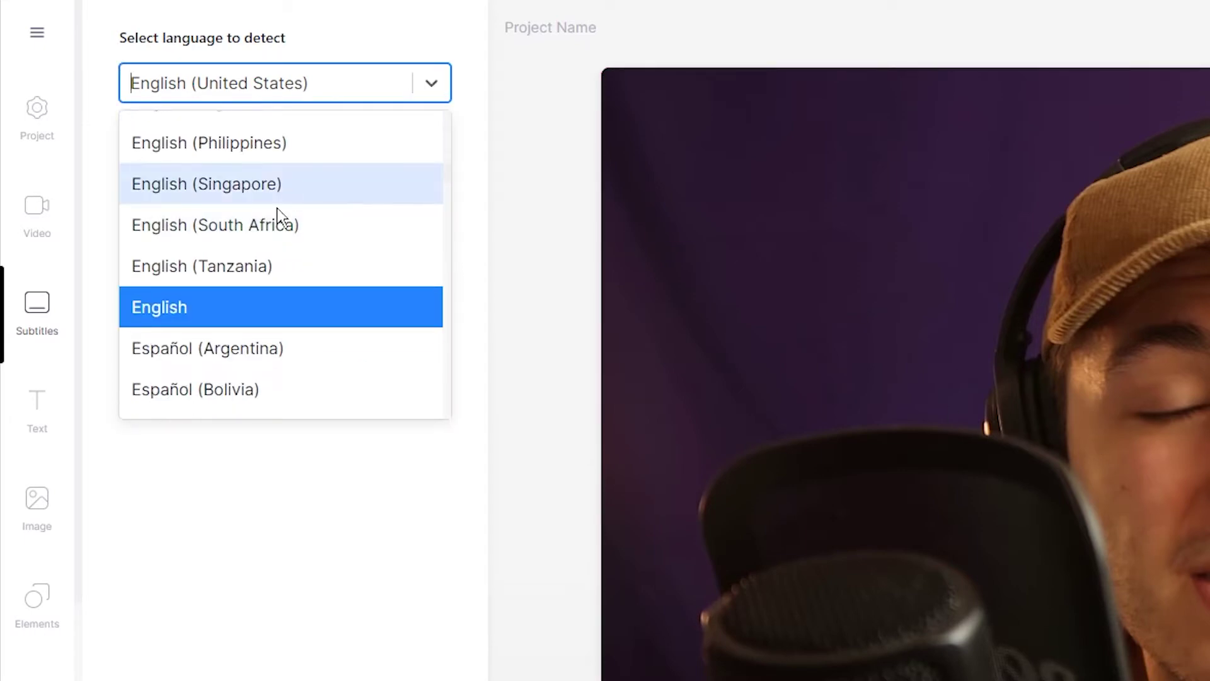
{"action": "left_click", "coordinate": [306, 547]}
{"action": "left_click", "coordinate": [338, 176]}
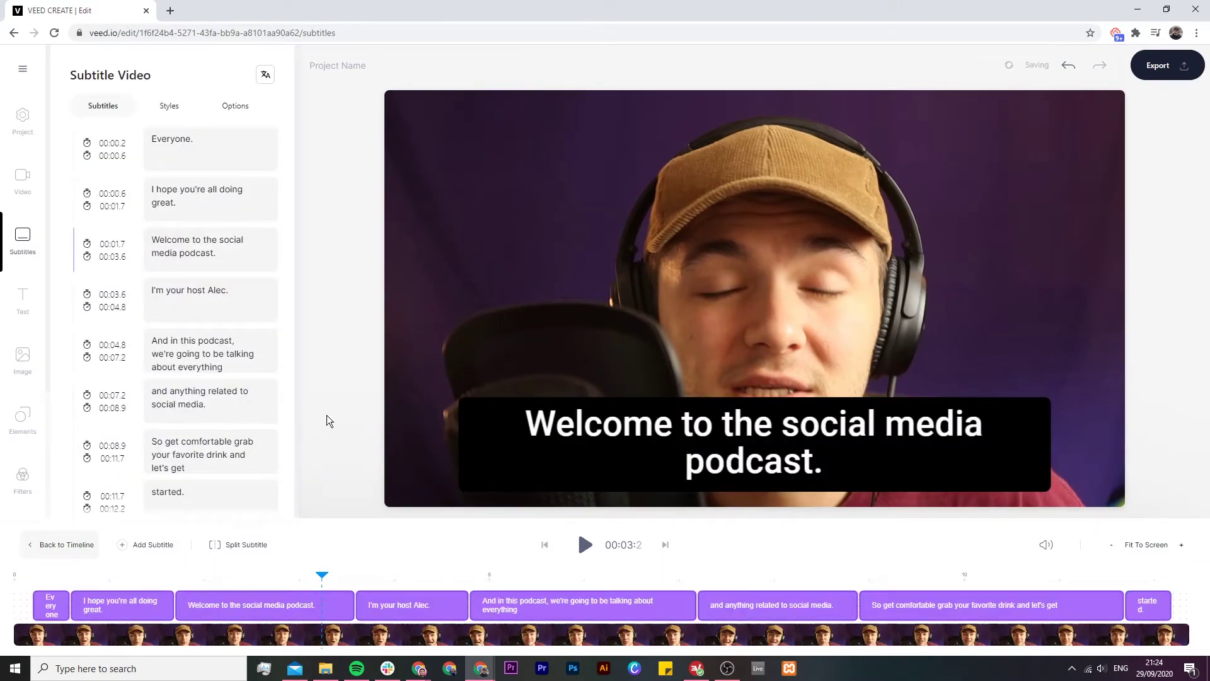
{"action": "left_click", "coordinate": [585, 546]}
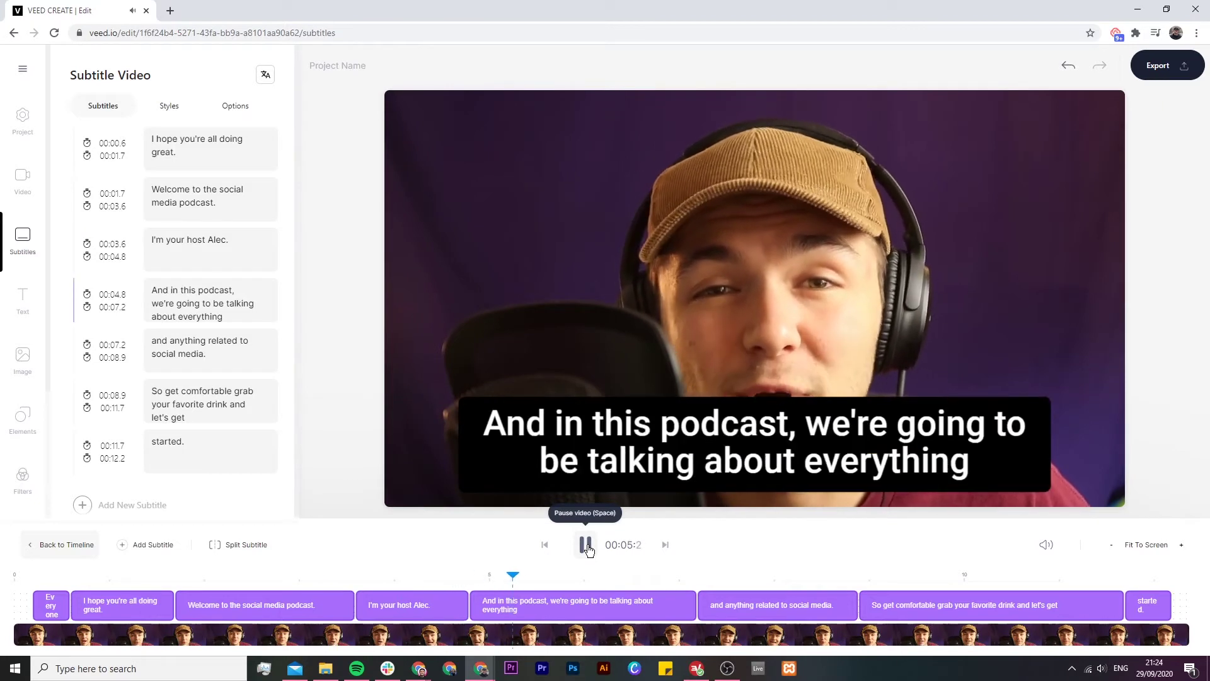
{"action": "left_click", "coordinate": [586, 546]}
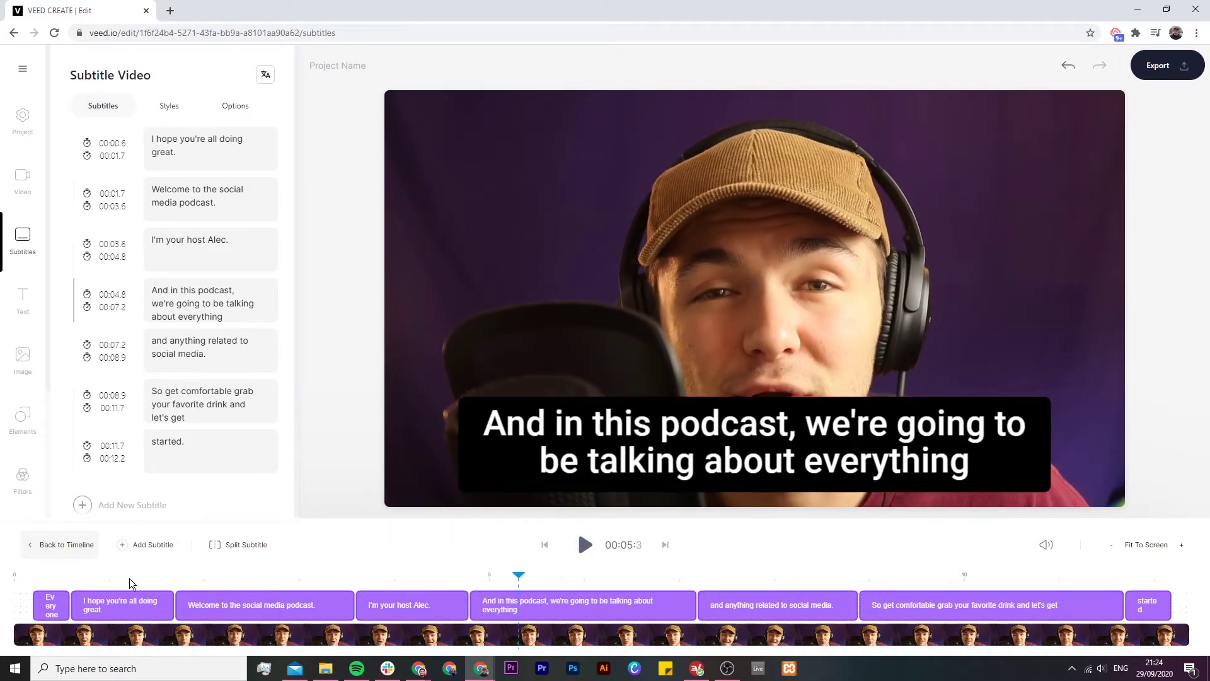
{"action": "scroll", "coordinate": [204, 385], "scroll_direction": "up", "scroll_amount": 1}
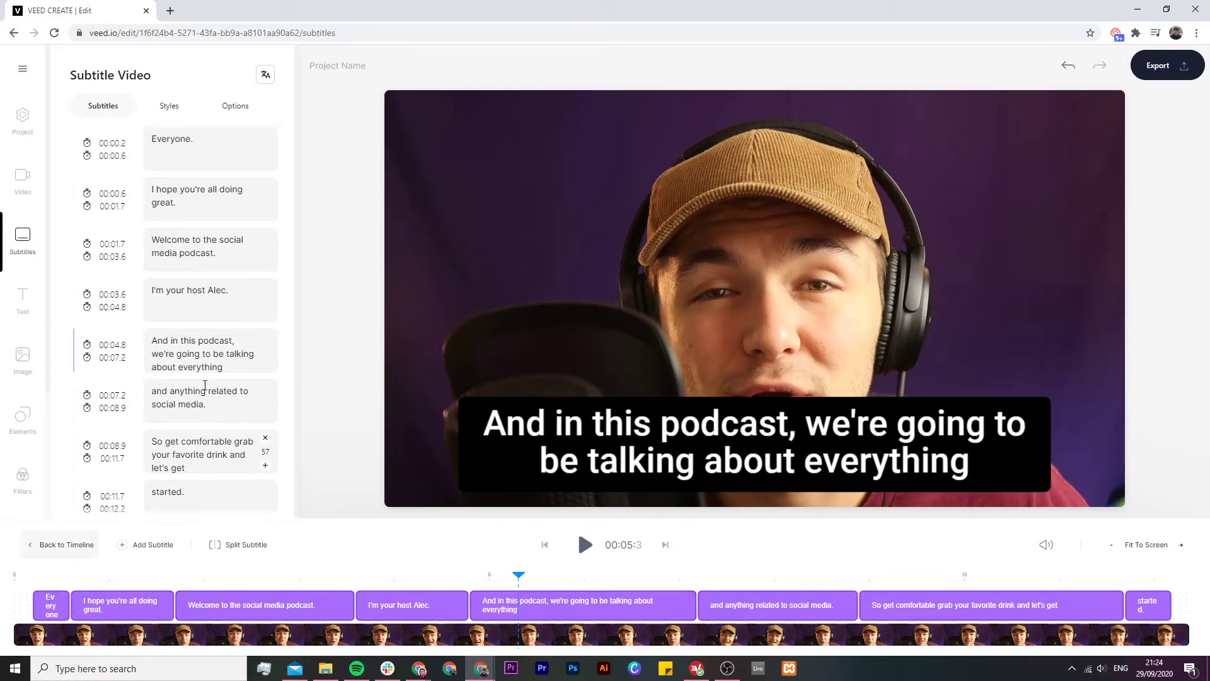
{"action": "scroll", "coordinate": [204, 396], "scroll_direction": "down", "scroll_amount": 2}
{"action": "scroll", "coordinate": [204, 359], "scroll_direction": "up", "scroll_amount": 2}
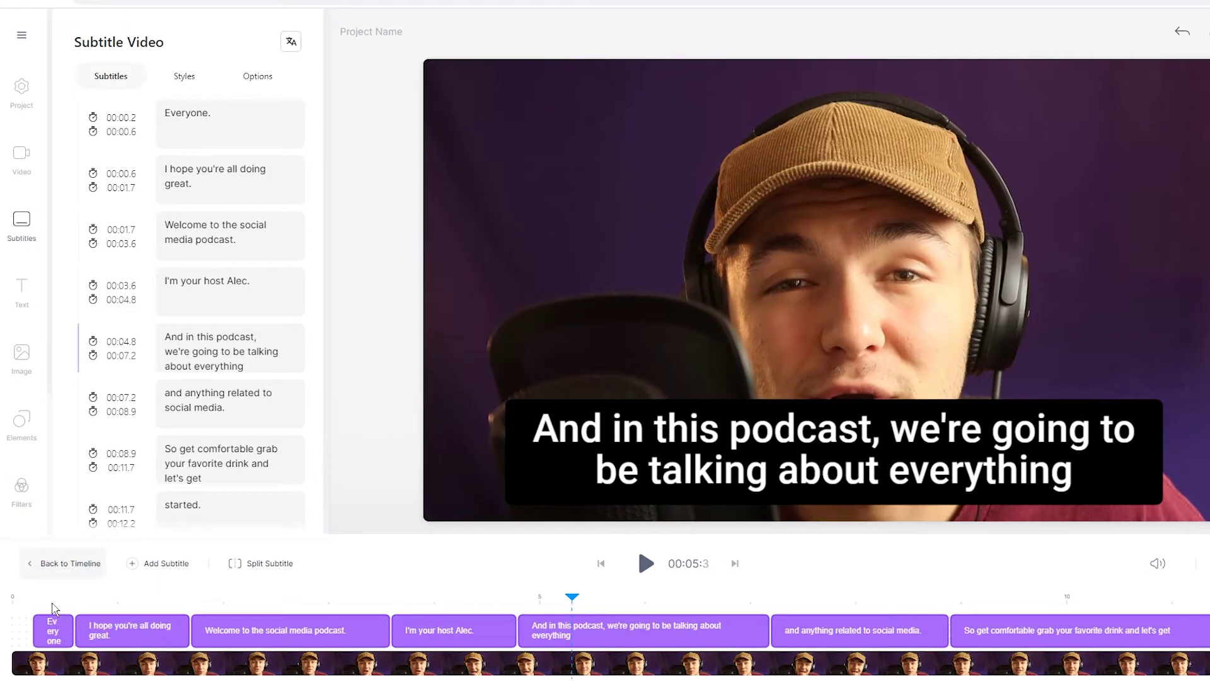
Step: Change the first subtitle's text from 'Everyone.' to 'Hey everyone.'
{"action": "mouse_move", "coordinate": [45, 598]}
{"action": "left_mouse_down"}
{"action": "mouse_move", "coordinate": [13, 598]}
{"action": "mouse_move", "coordinate": [48, 597]}
{"action": "mouse_move", "coordinate": [35, 595]}
{"action": "left_mouse_up"}
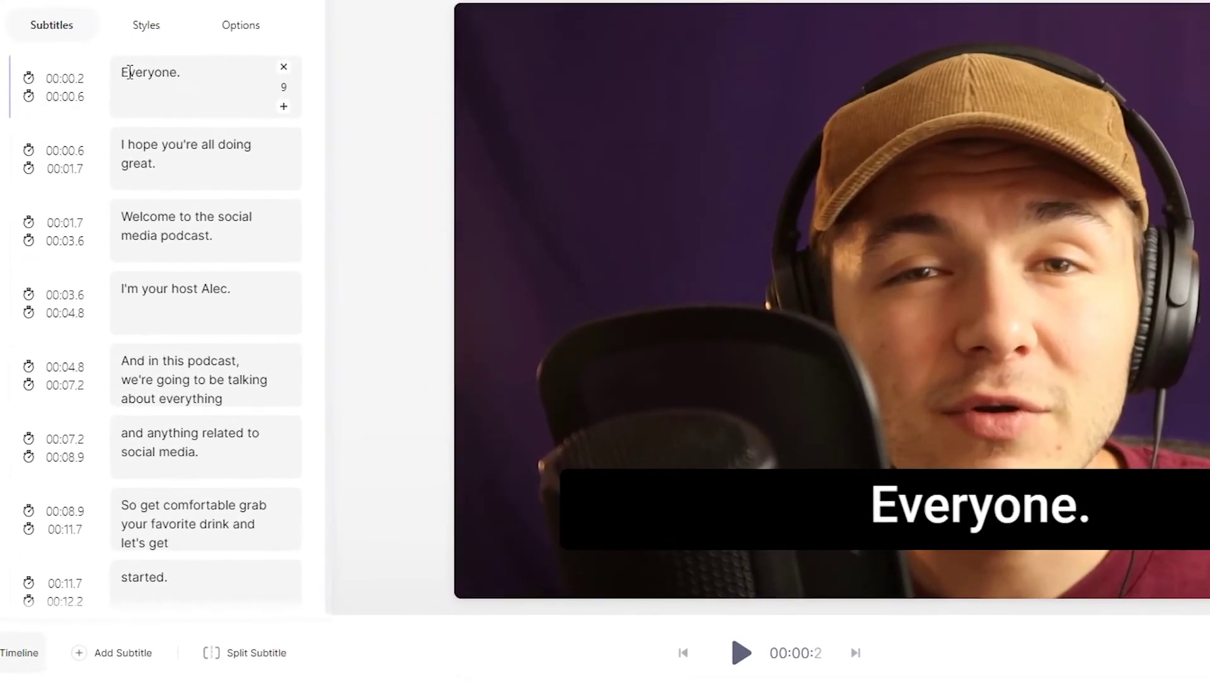
{"action": "left_click", "coordinate": [188, 120]}
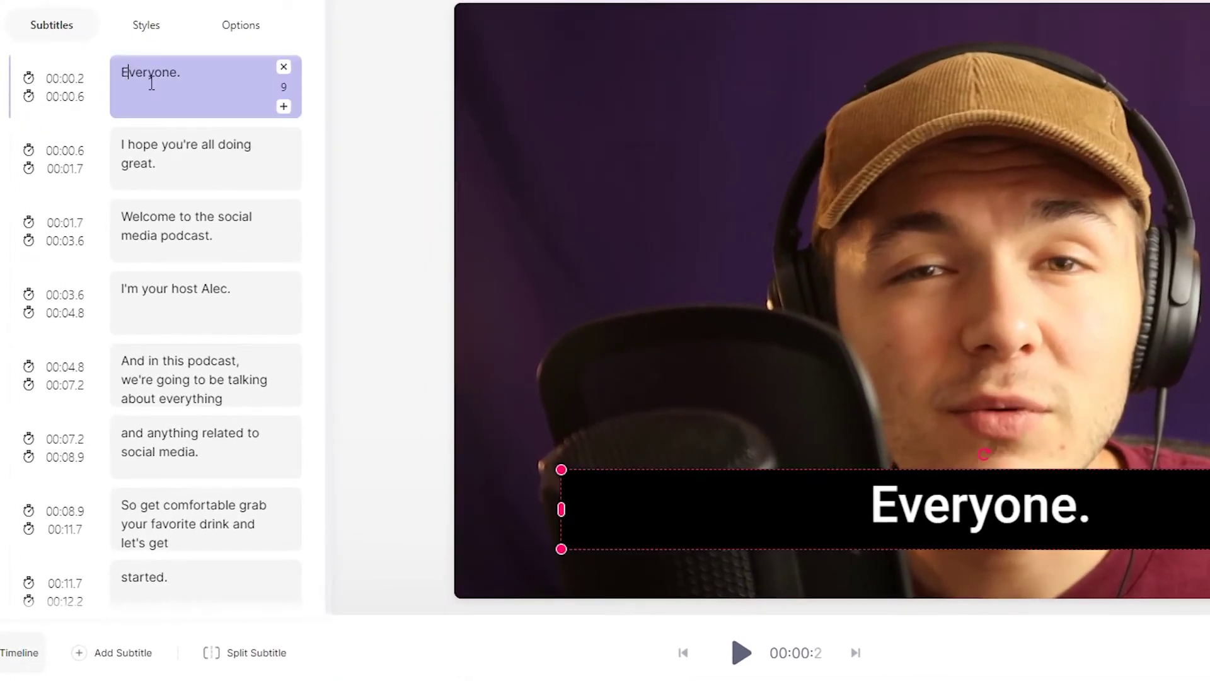
{"action": "key", "text": "BackSpace"}
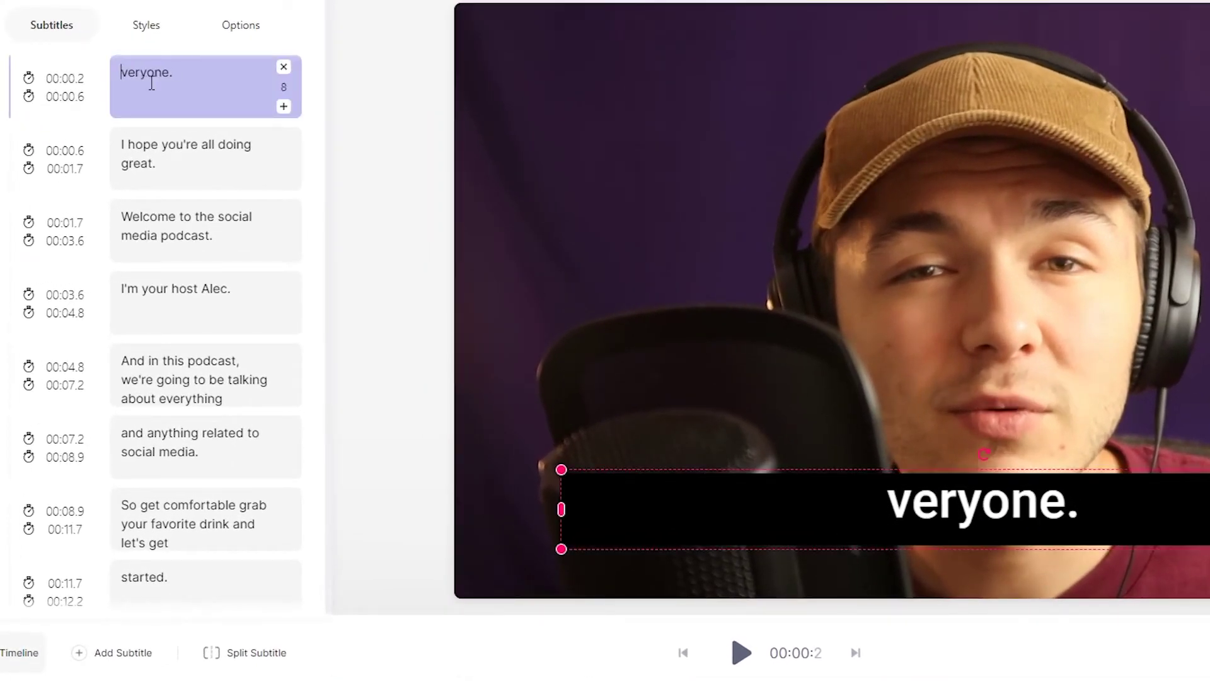
{"action": "type", "text": "Hey e"}
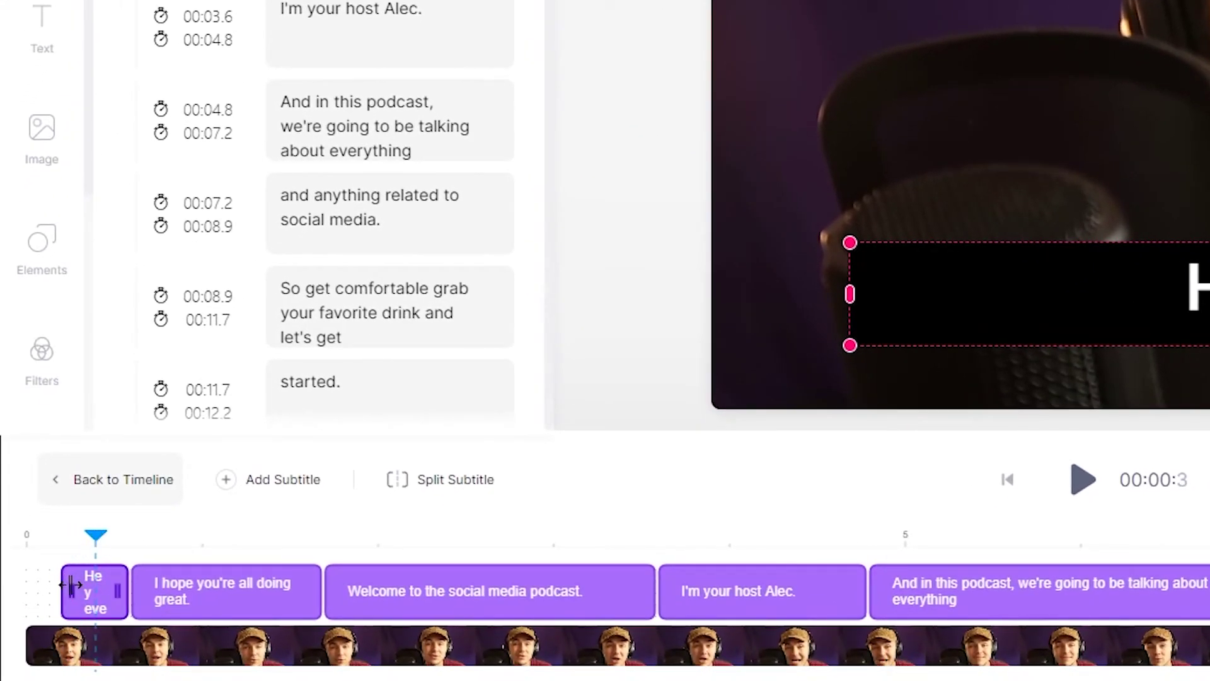
Step: Stretch the first subtitle clip back toward 00:00.0 and start editing its start time
{"action": "left_click_drag", "start_coordinate": [68, 587], "coordinate": [2, 589]}
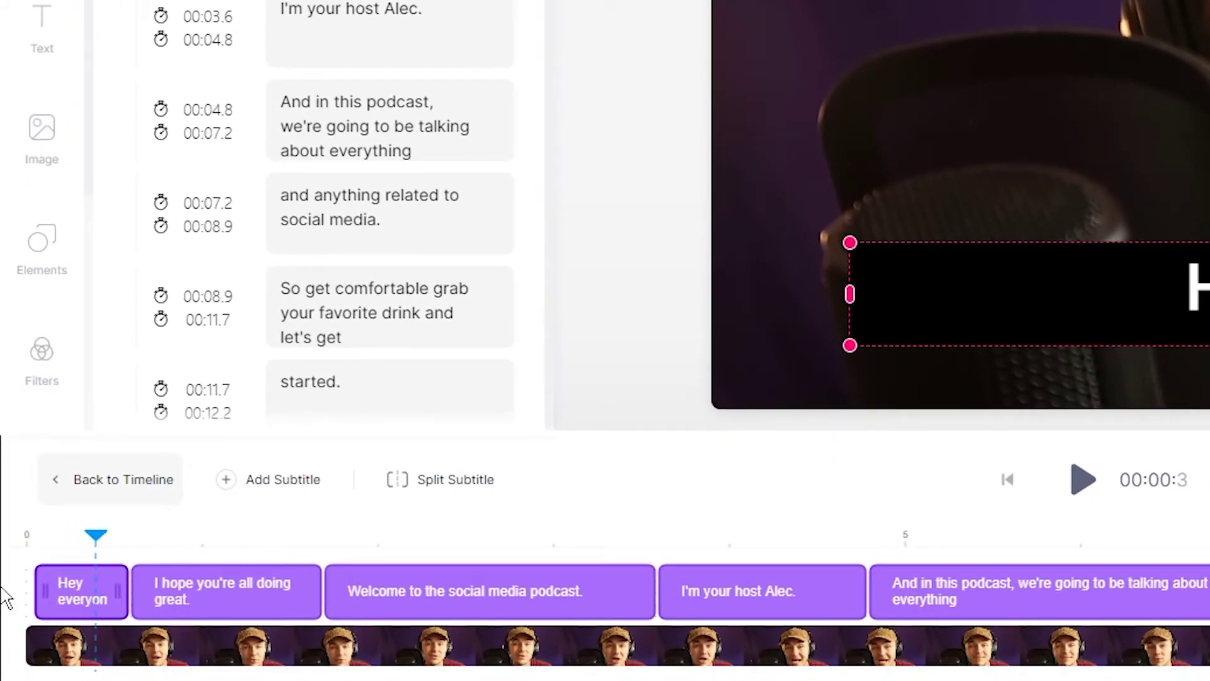
{"action": "left_click", "coordinate": [51, 585]}
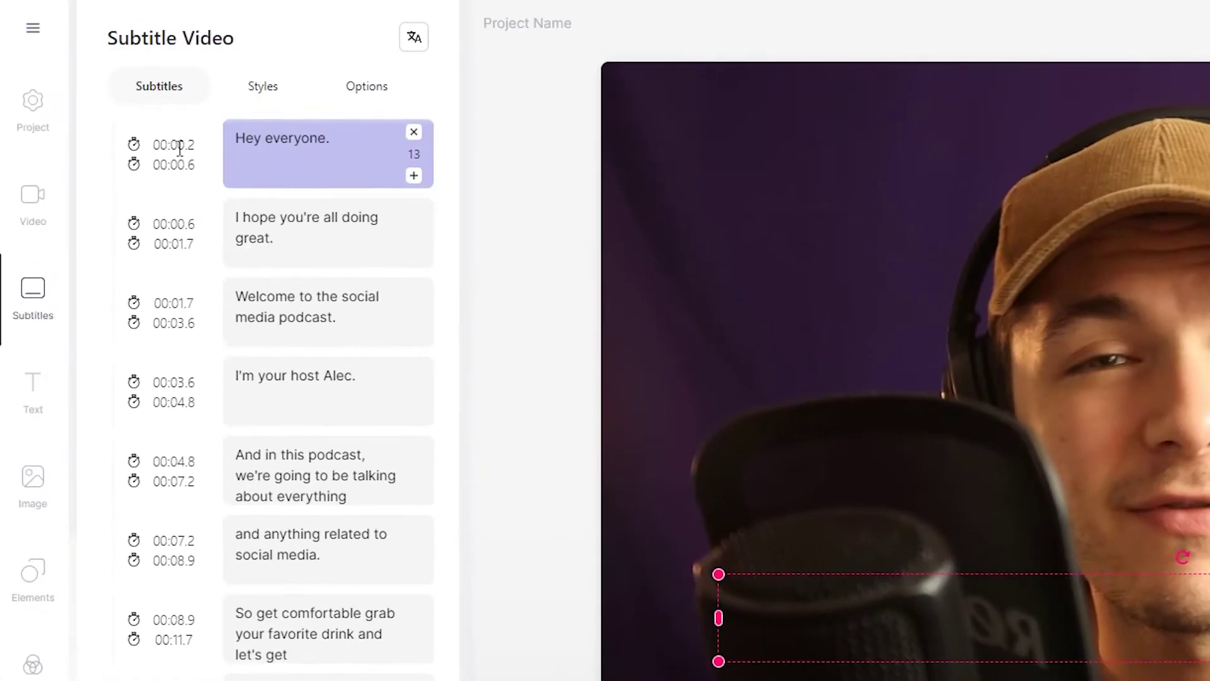
{"action": "left_click", "coordinate": [190, 144]}
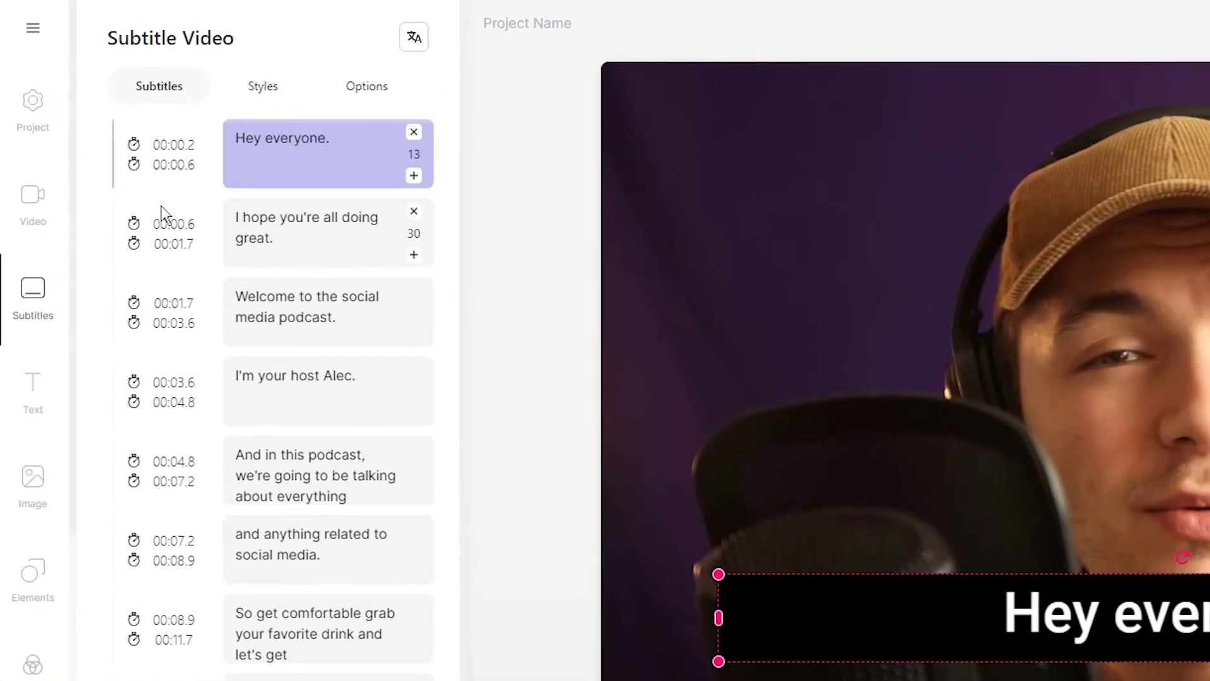
Step: Time the 'Hey everyone.' subtitle to start at 00:00.0 and end at 00:00.5
{"action": "key", "text": "BackSpace"}
{"action": "key", "text": "BackSpace"}
{"action": "type", "text": ".1"}
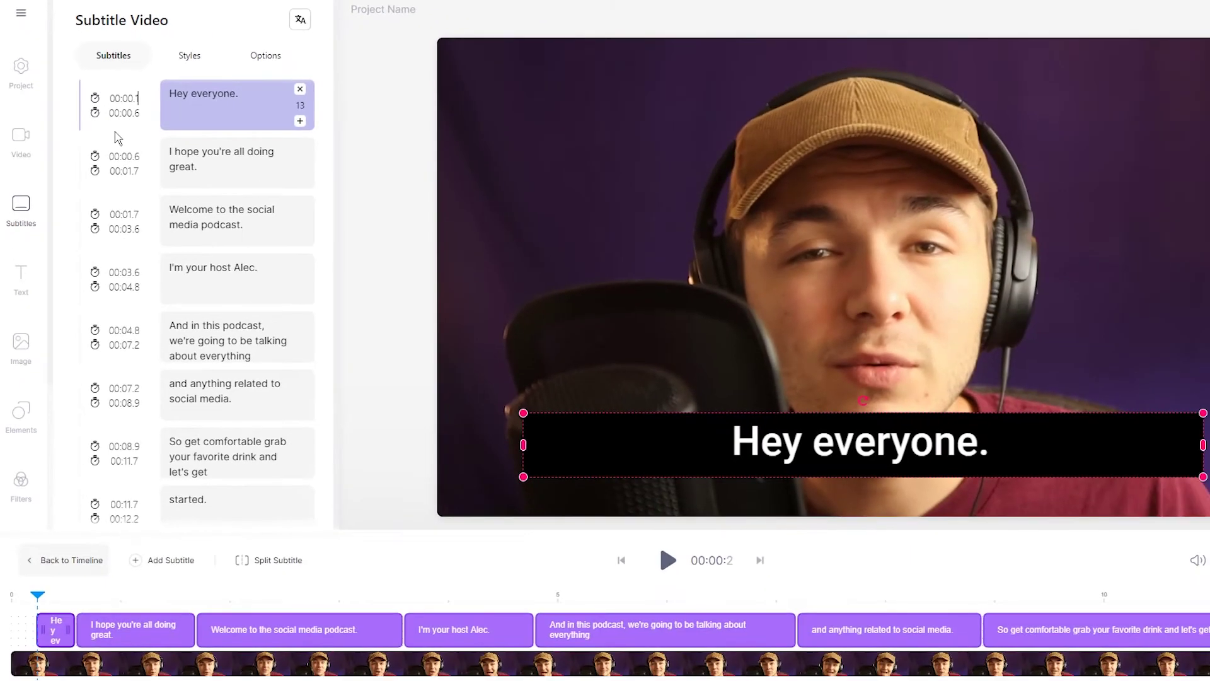
{"action": "left_click_drag", "start_coordinate": [35, 600], "coordinate": [2, 598]}
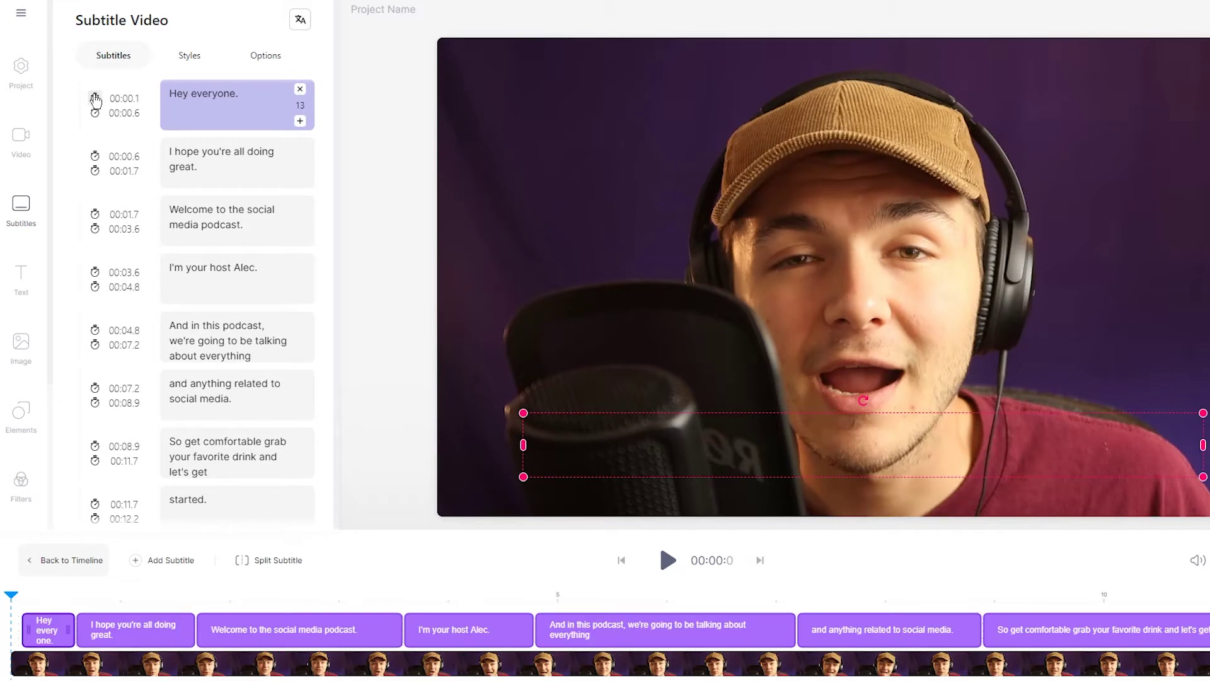
{"action": "left_click", "coordinate": [94, 98]}
{"action": "left_click_drag", "start_coordinate": [46, 601], "coordinate": [55, 600]}
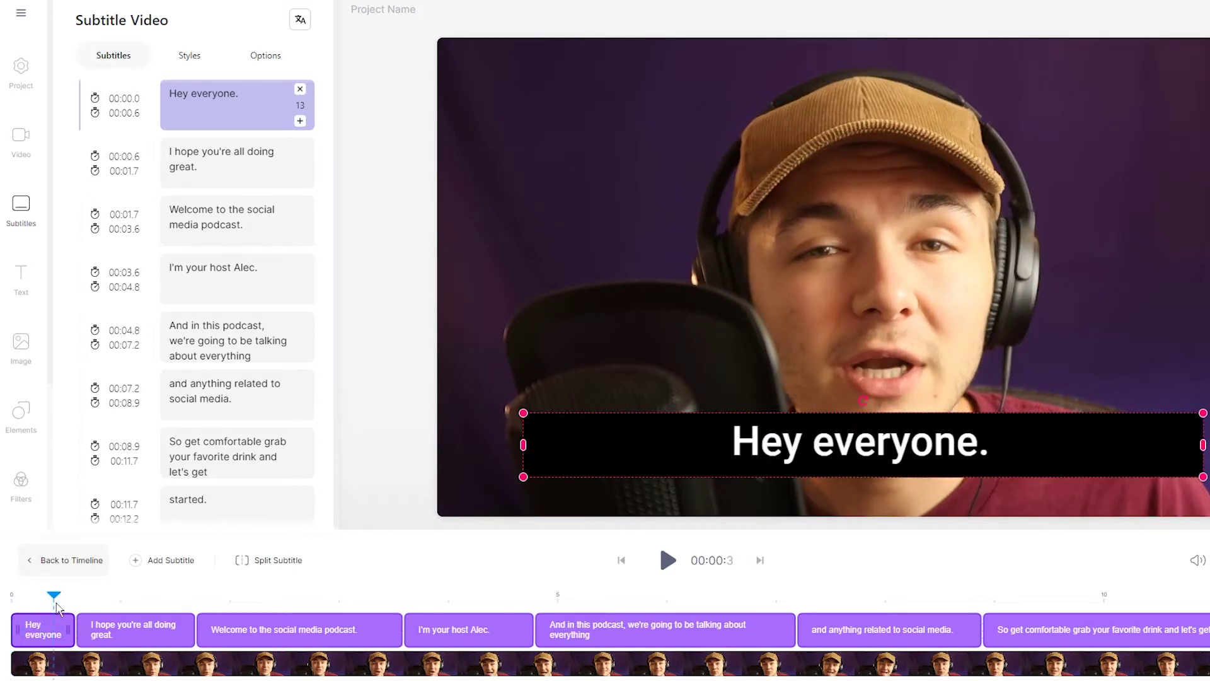
{"action": "left_click", "coordinate": [95, 113]}
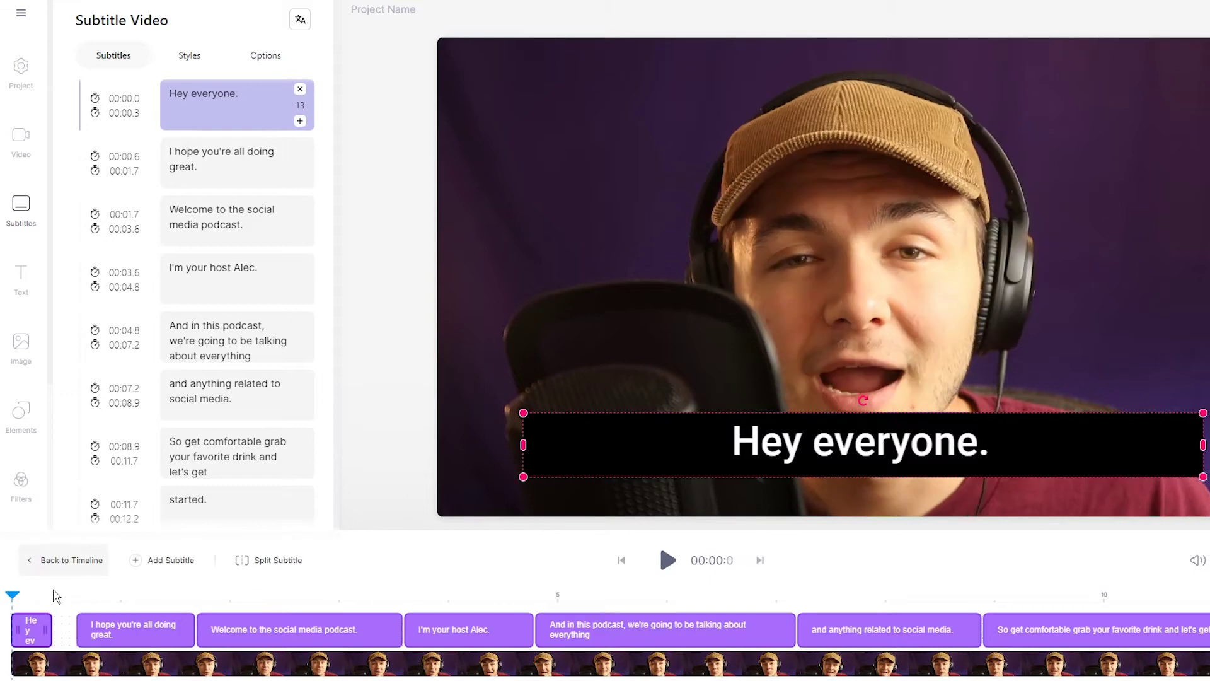
{"action": "left_click", "coordinate": [77, 597]}
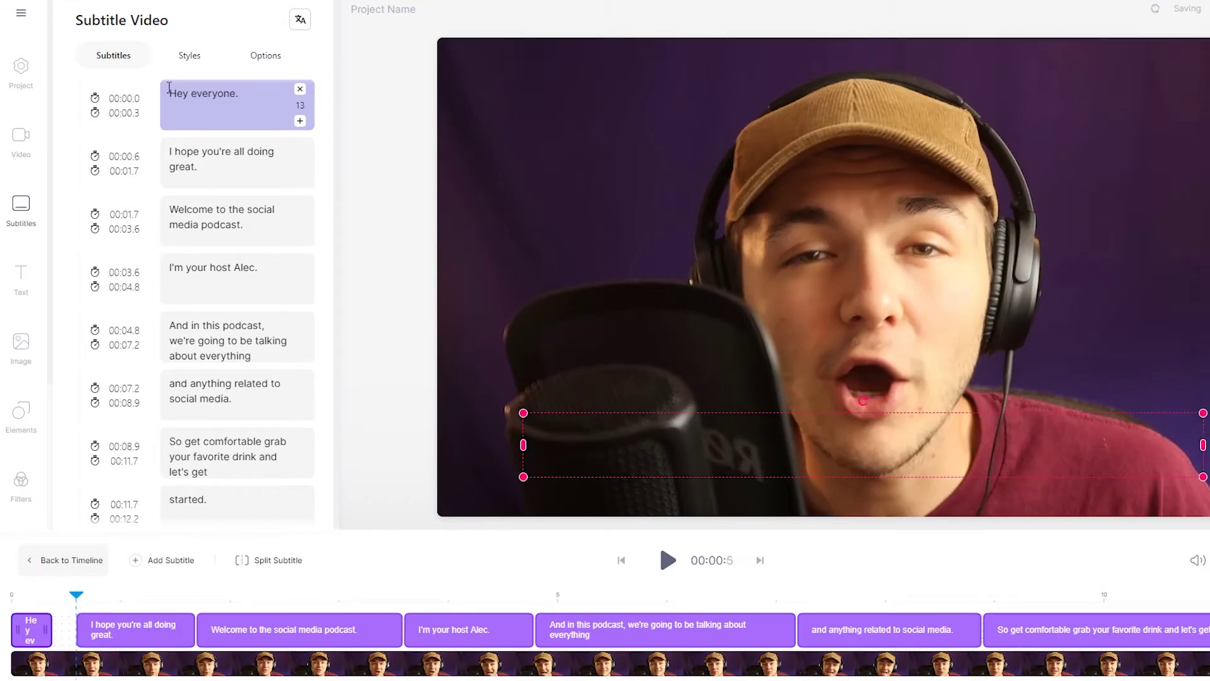
{"action": "left_click", "coordinate": [94, 112]}
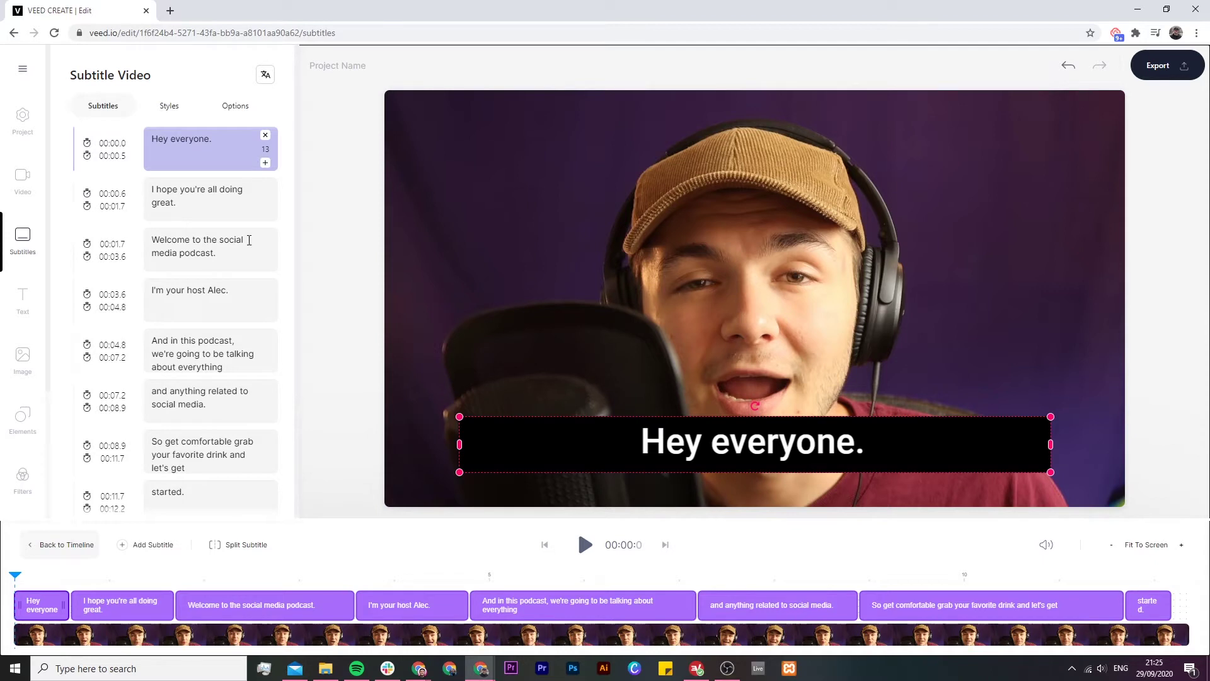
Step: Go from the subtitle Styles settings to the translate, delay and download options
{"action": "left_click", "coordinate": [183, 113]}
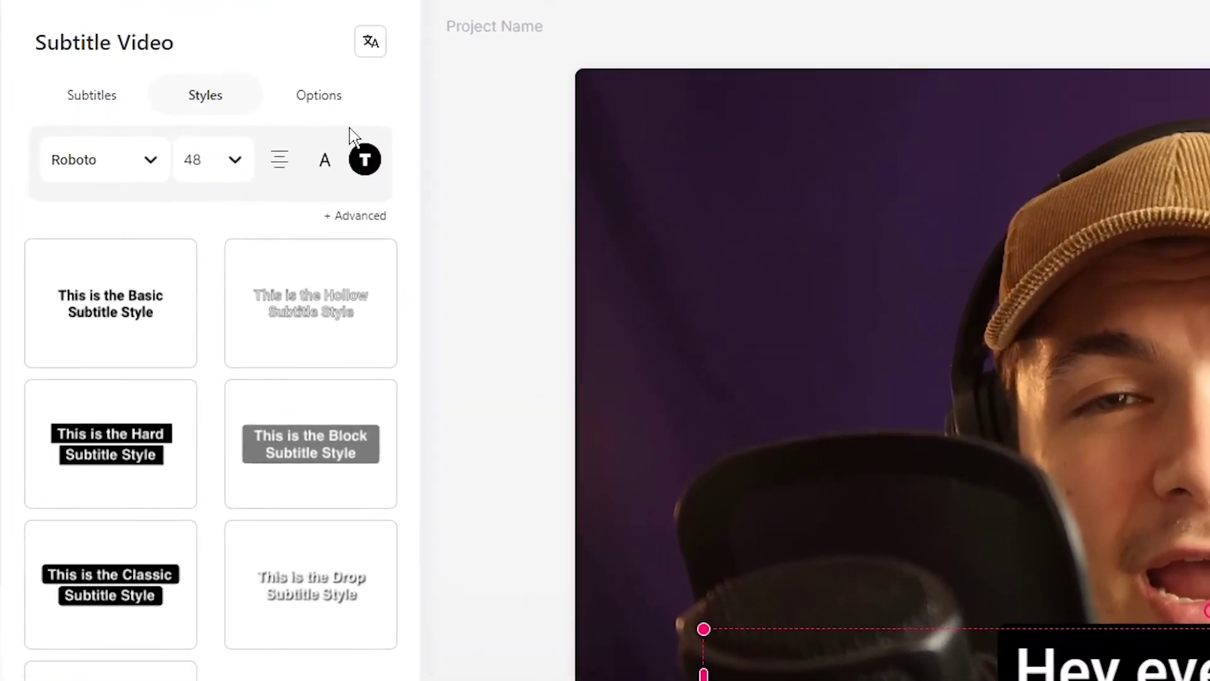
{"action": "left_click", "coordinate": [322, 97]}
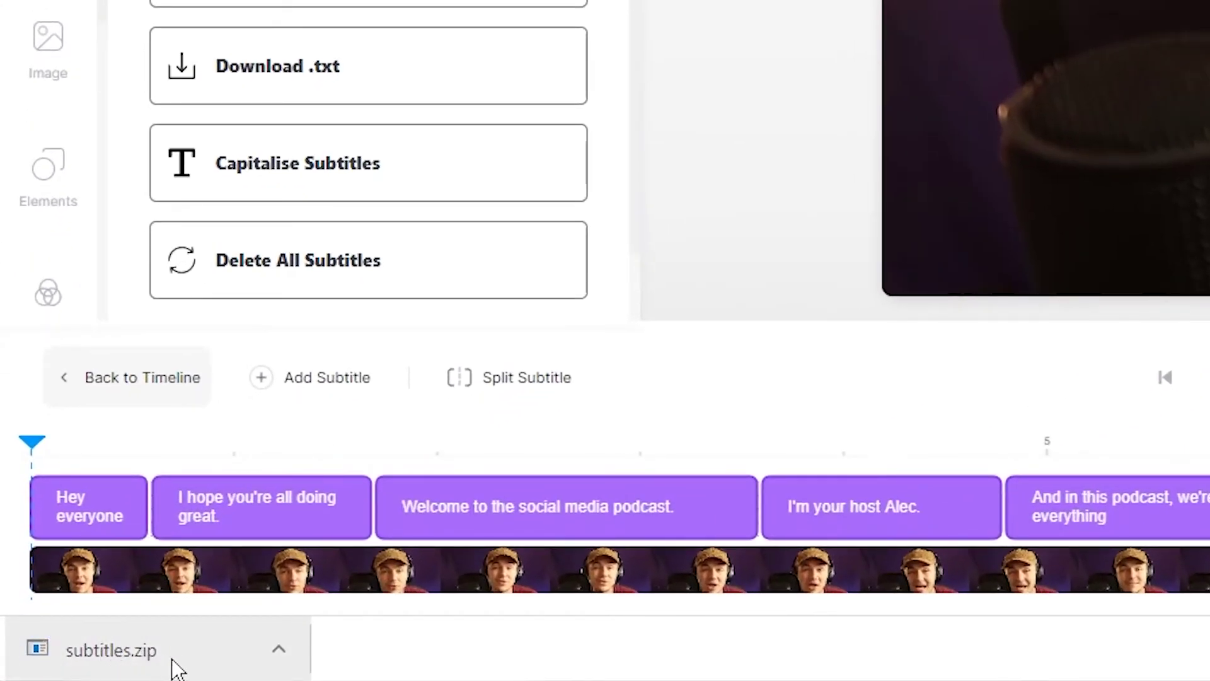
Step: Show the downloaded subtitles.zip in its Downloads folder
{"action": "left_click", "coordinate": [277, 651]}
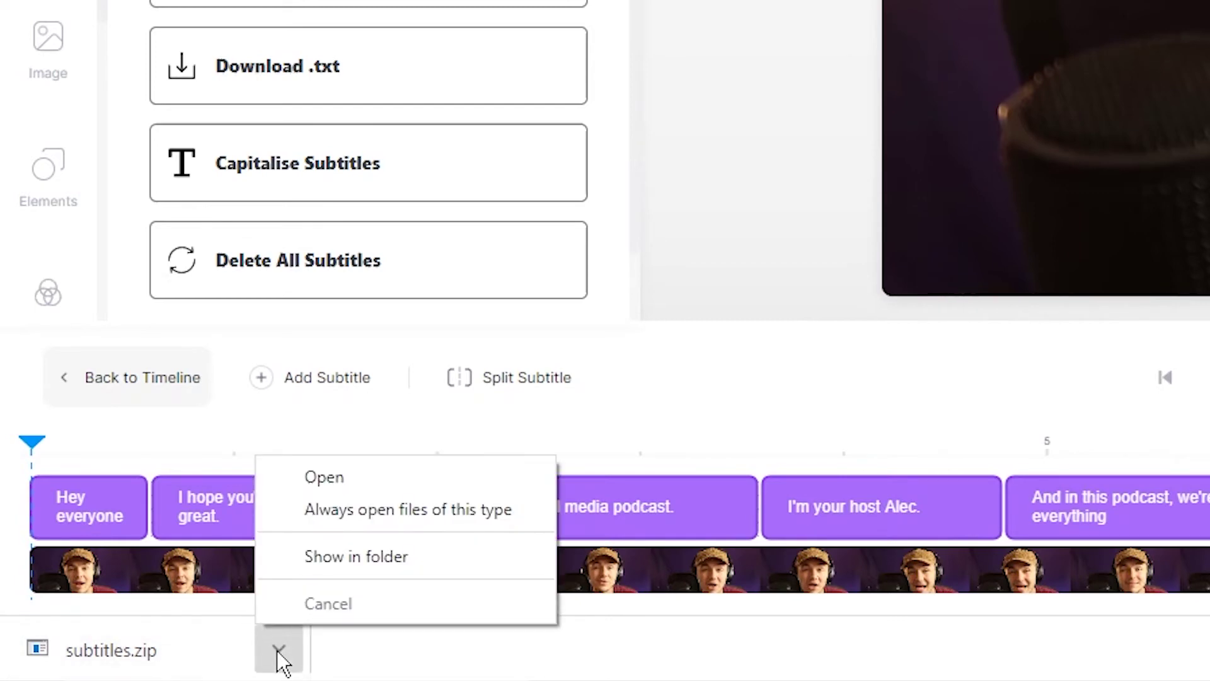
{"action": "left_click", "coordinate": [363, 562]}
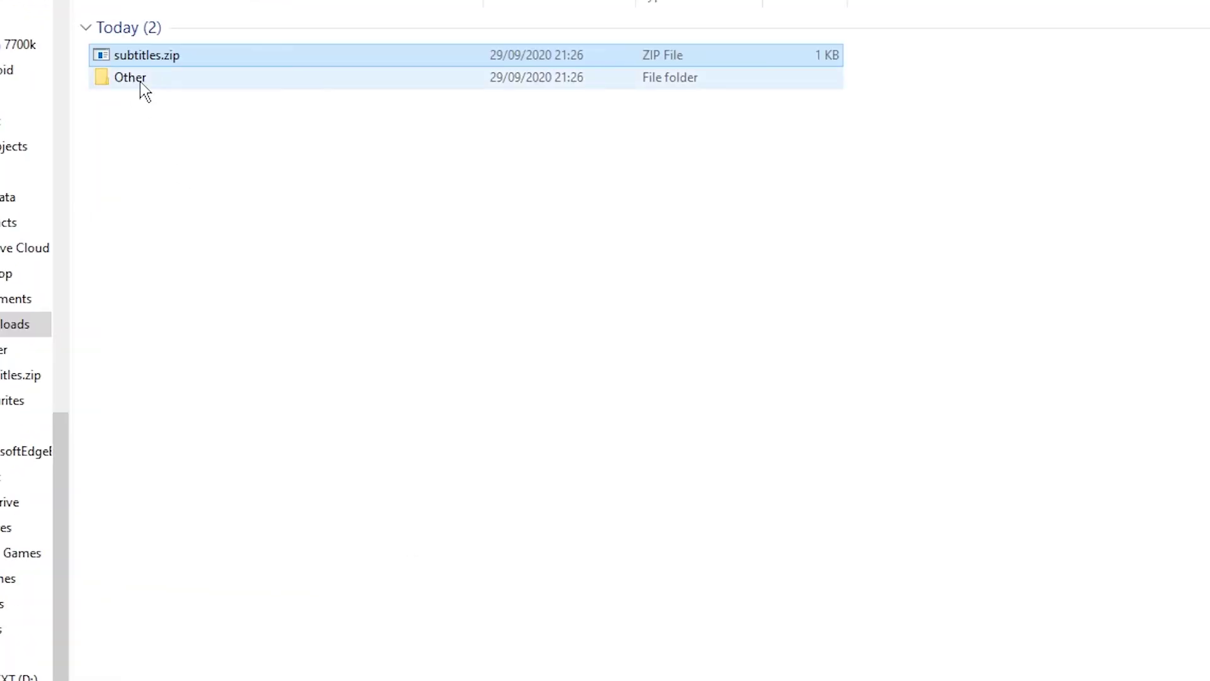
Step: Extract subtitles.zip in place with 7-Zip to get the Podcast Video .srt file
{"action": "right_click", "coordinate": [156, 56]}
{"action": "mouse_move", "coordinate": [272, 117]}
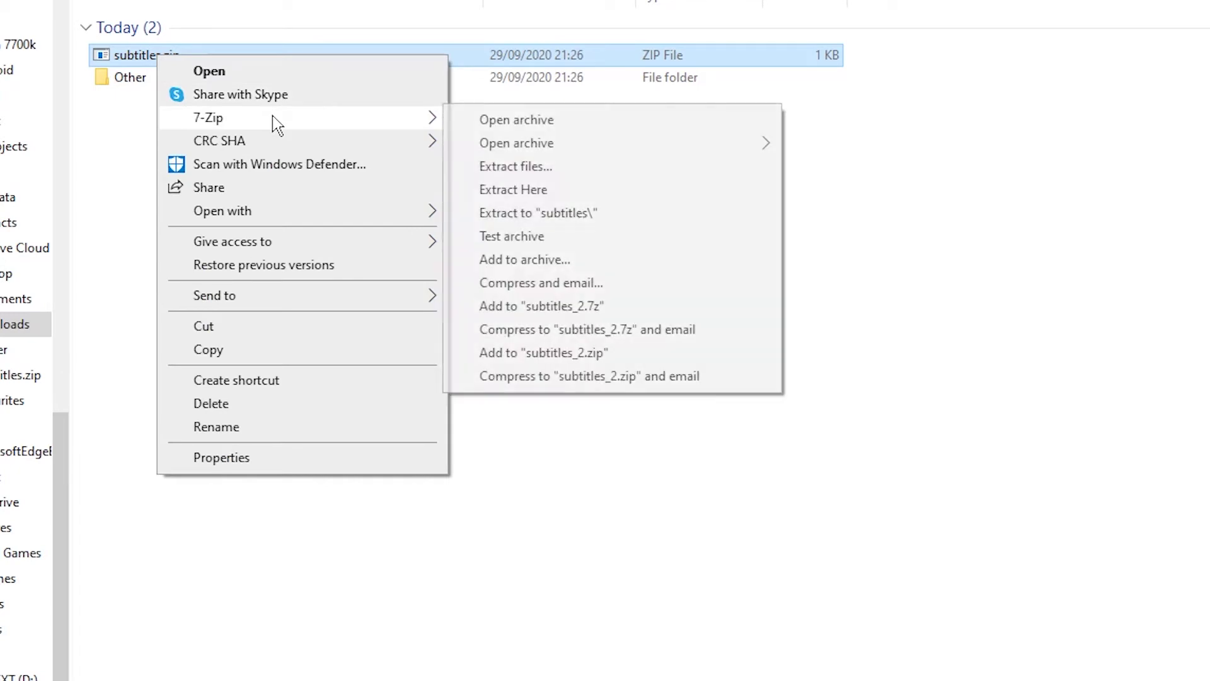
{"action": "left_click", "coordinate": [516, 191]}
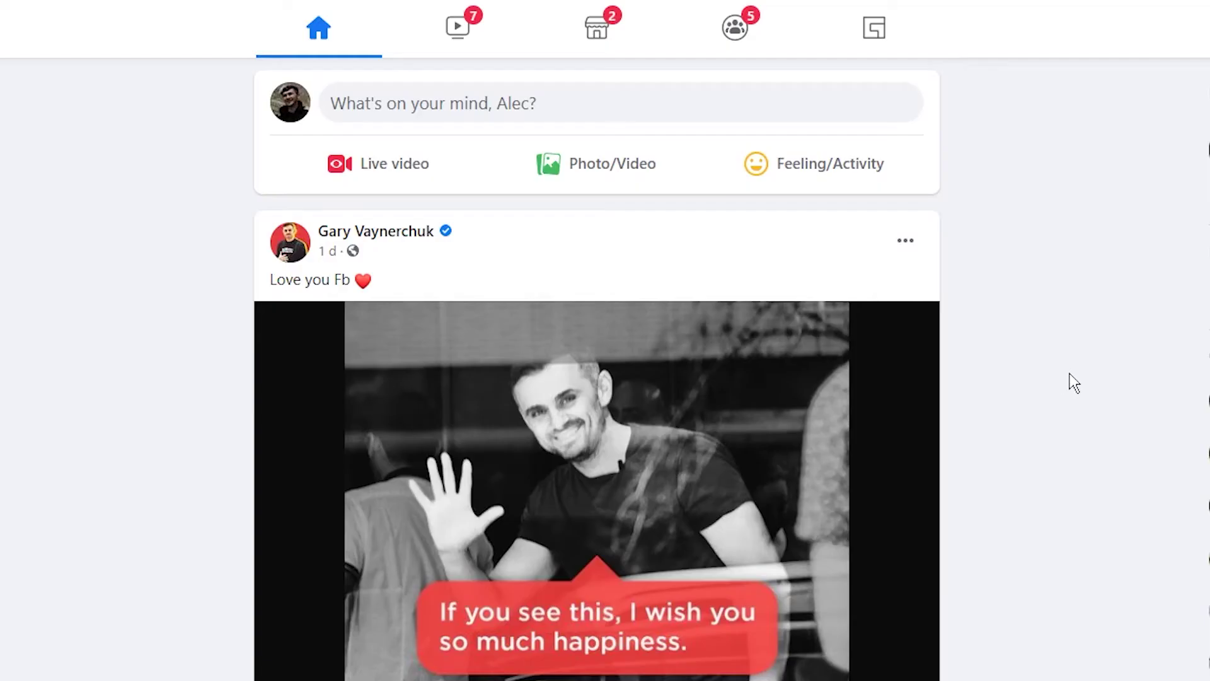
Step: Attach Podcast Video.mp4 from the Podcast folder to a new Facebook post
{"action": "left_click", "coordinate": [599, 167]}
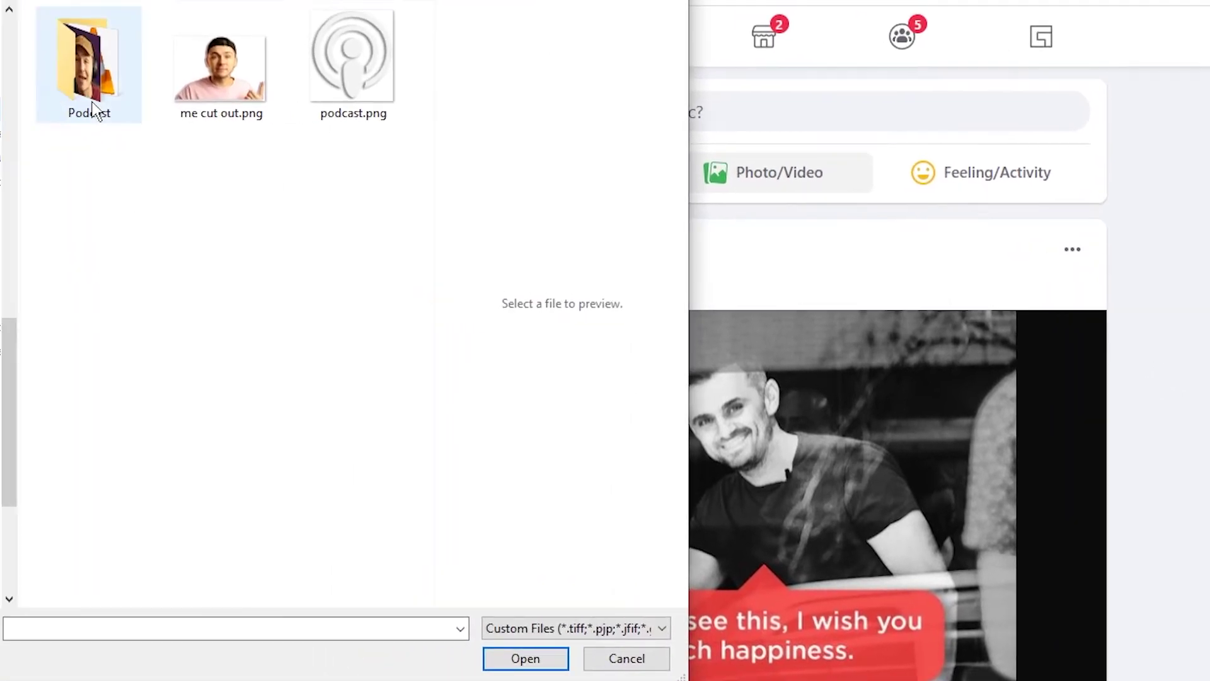
{"action": "double_click", "coordinate": [0, 60]}
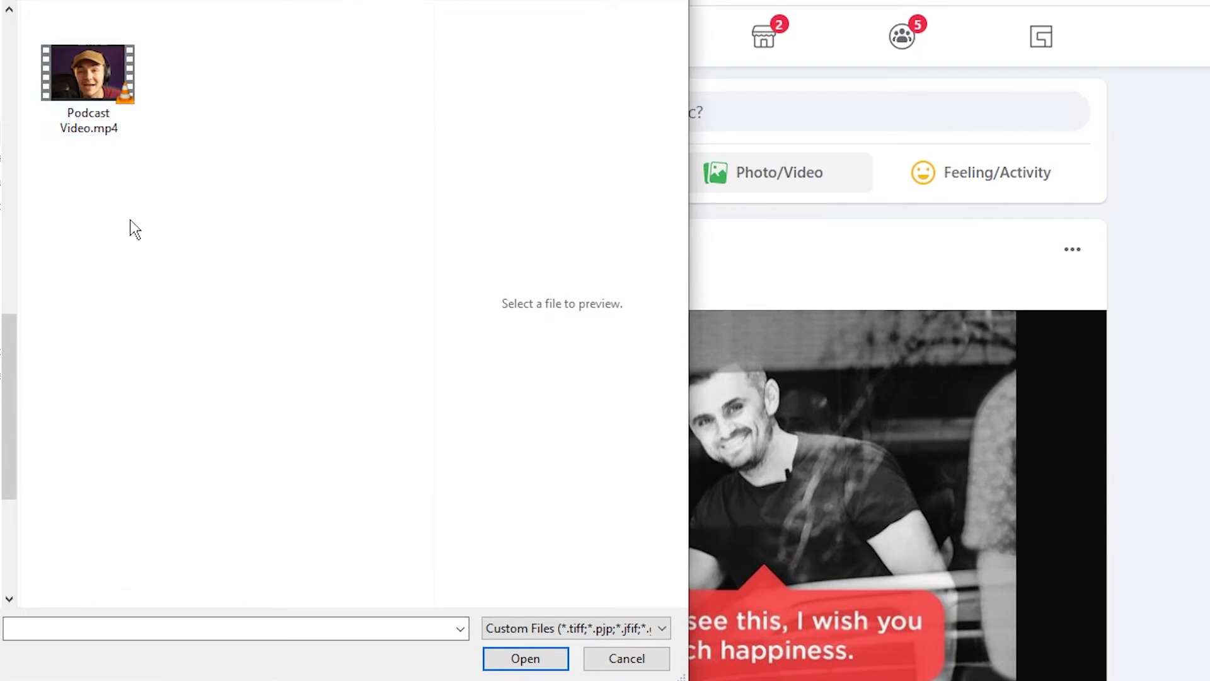
{"action": "left_click", "coordinate": [92, 95]}
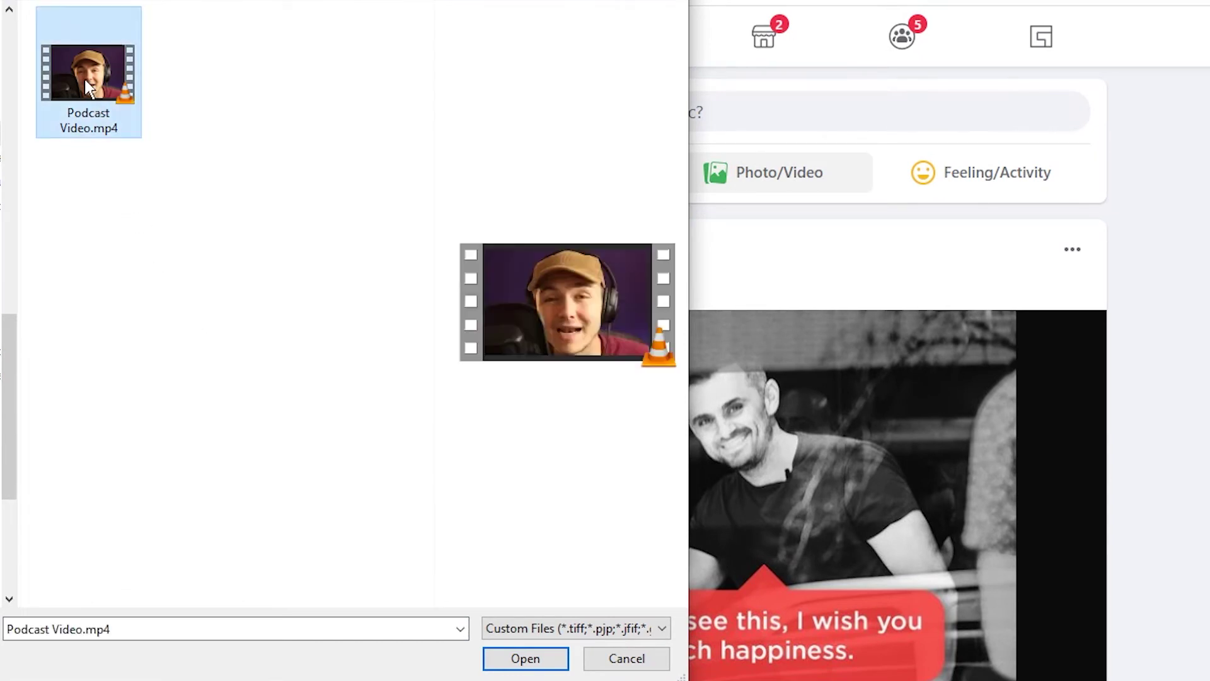
{"action": "left_click", "coordinate": [527, 659]}
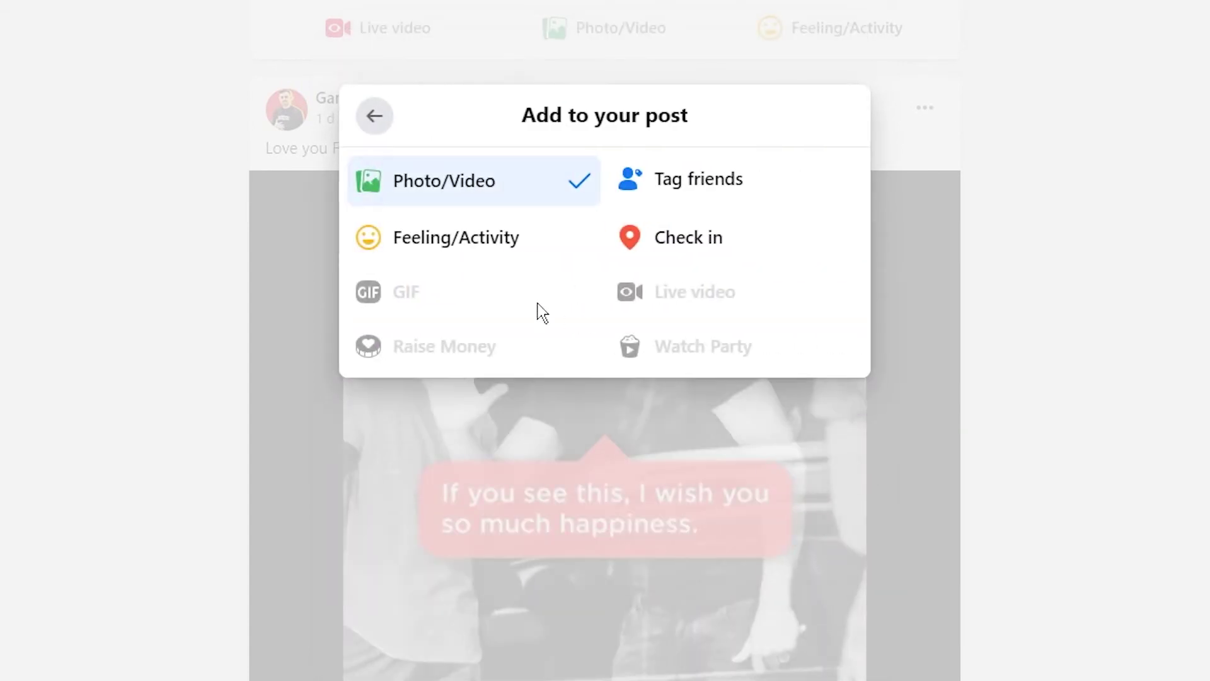
Step: Go back to the post draft, set its audience to Only me, and post the video
{"action": "left_click", "coordinate": [376, 119]}
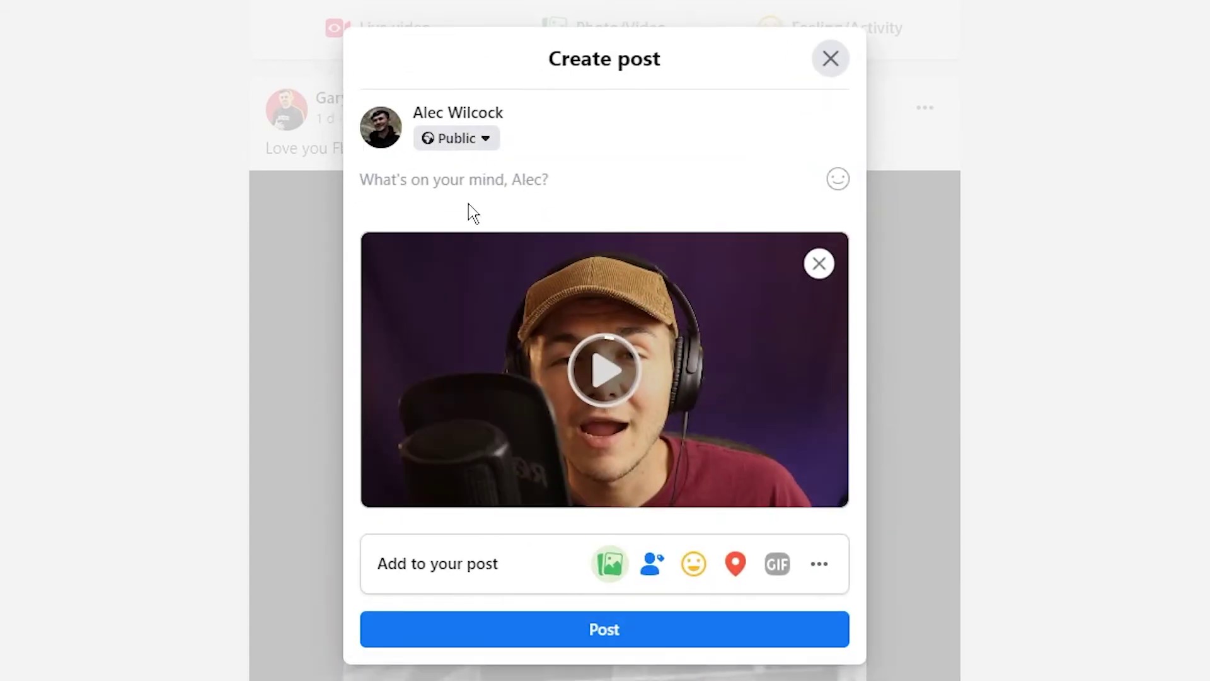
{"action": "mouse_move", "coordinate": [595, 346]}
{"action": "mouse_move", "coordinate": [630, 384]}
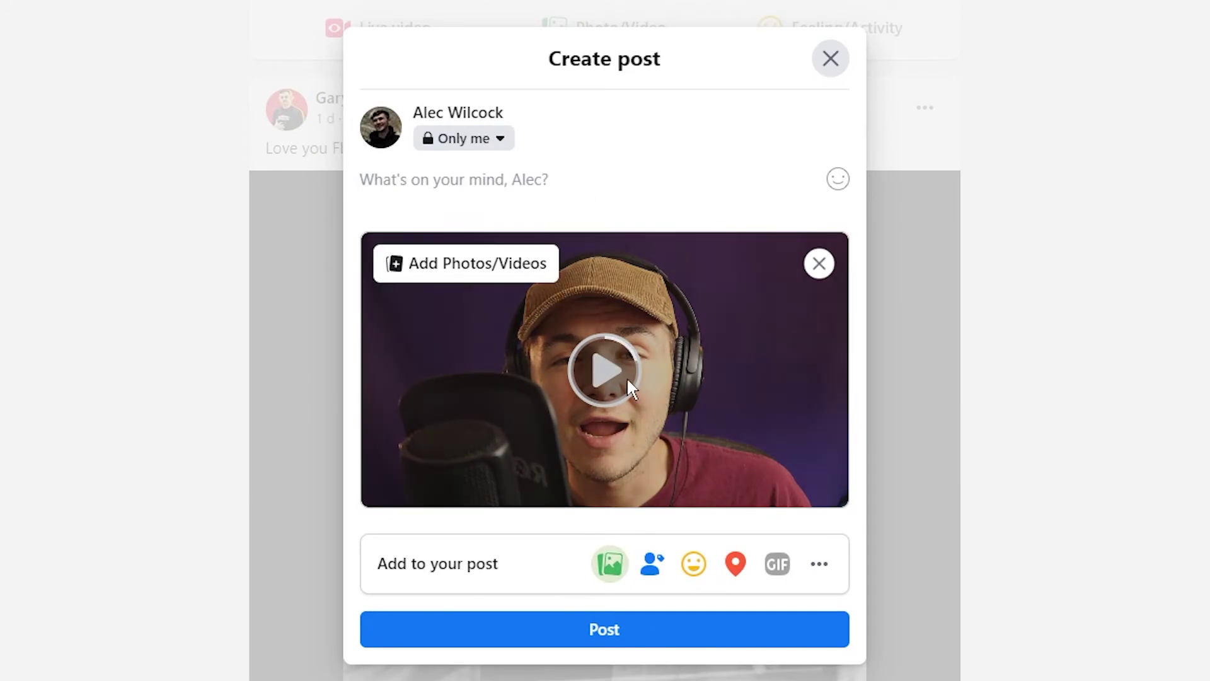
{"action": "left_click", "coordinate": [580, 637]}
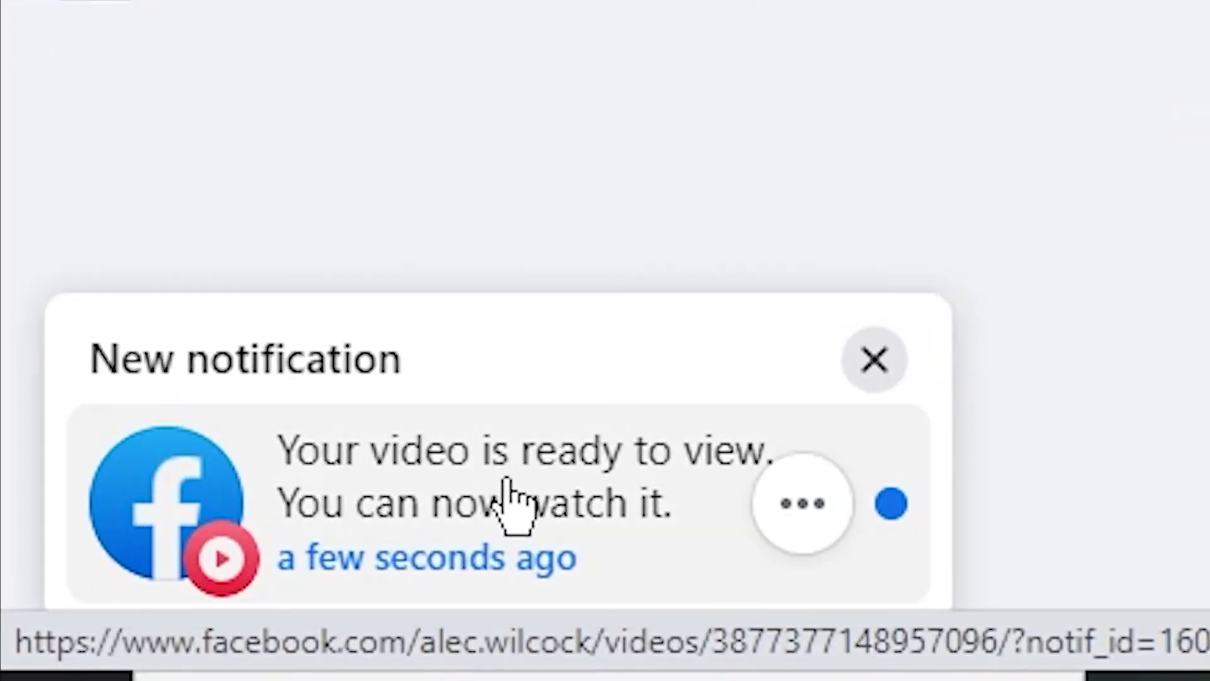
Step: Open the ready video from its notification, then choose Edit Video from the post's options menu
{"action": "left_click", "coordinate": [540, 493]}
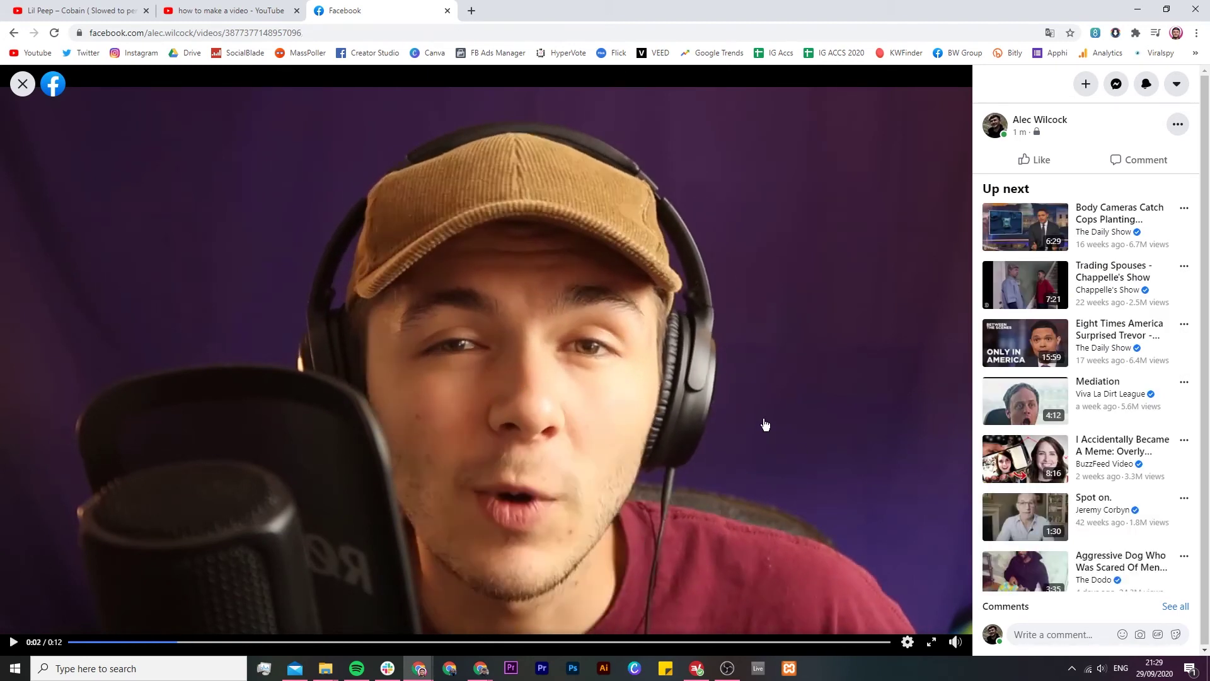
{"action": "left_click", "coordinate": [907, 642]}
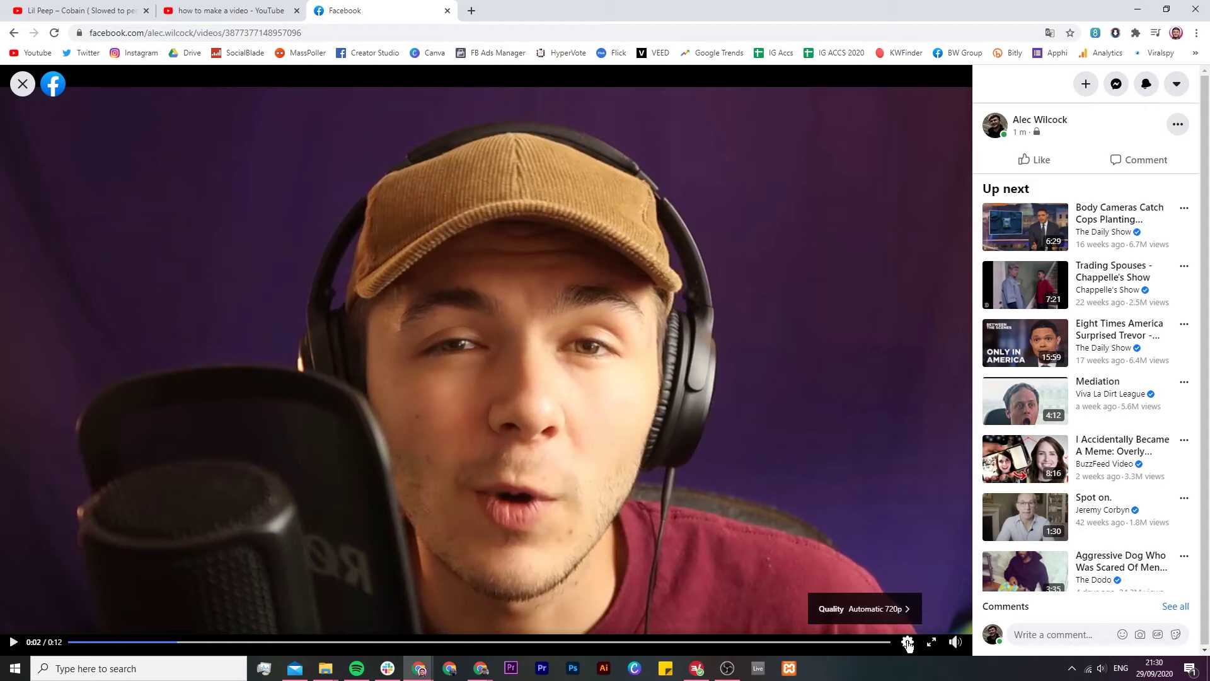
{"action": "left_click", "coordinate": [908, 643]}
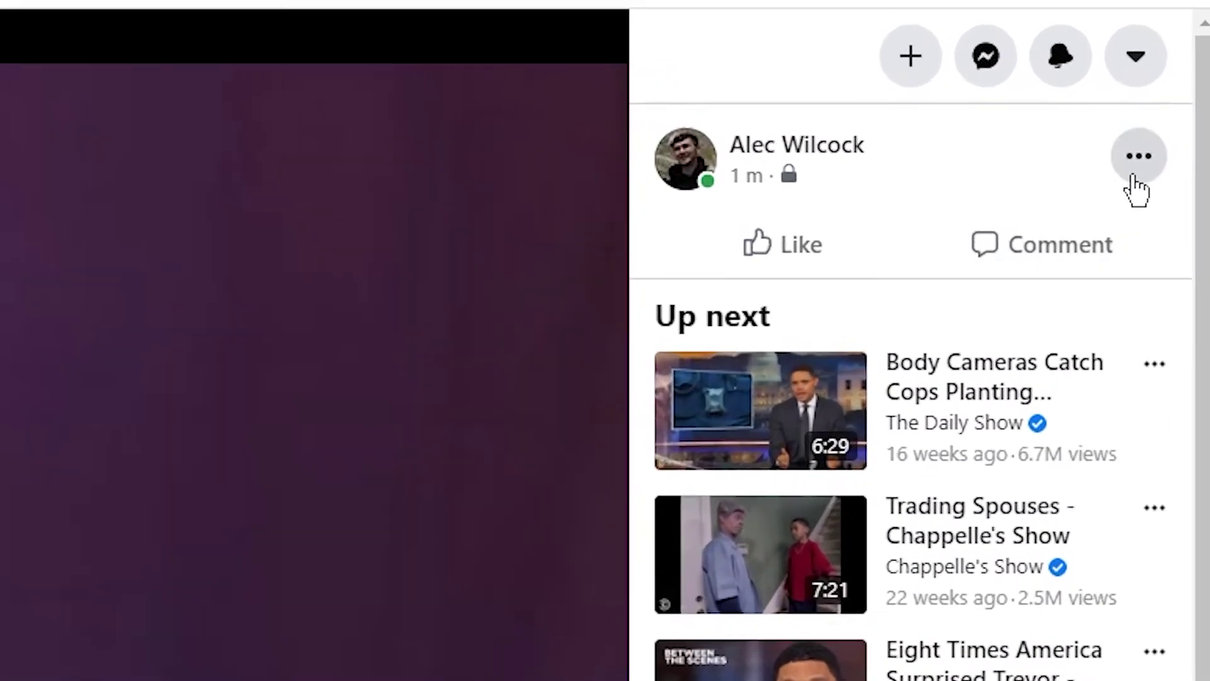
{"action": "left_click", "coordinate": [1138, 159]}
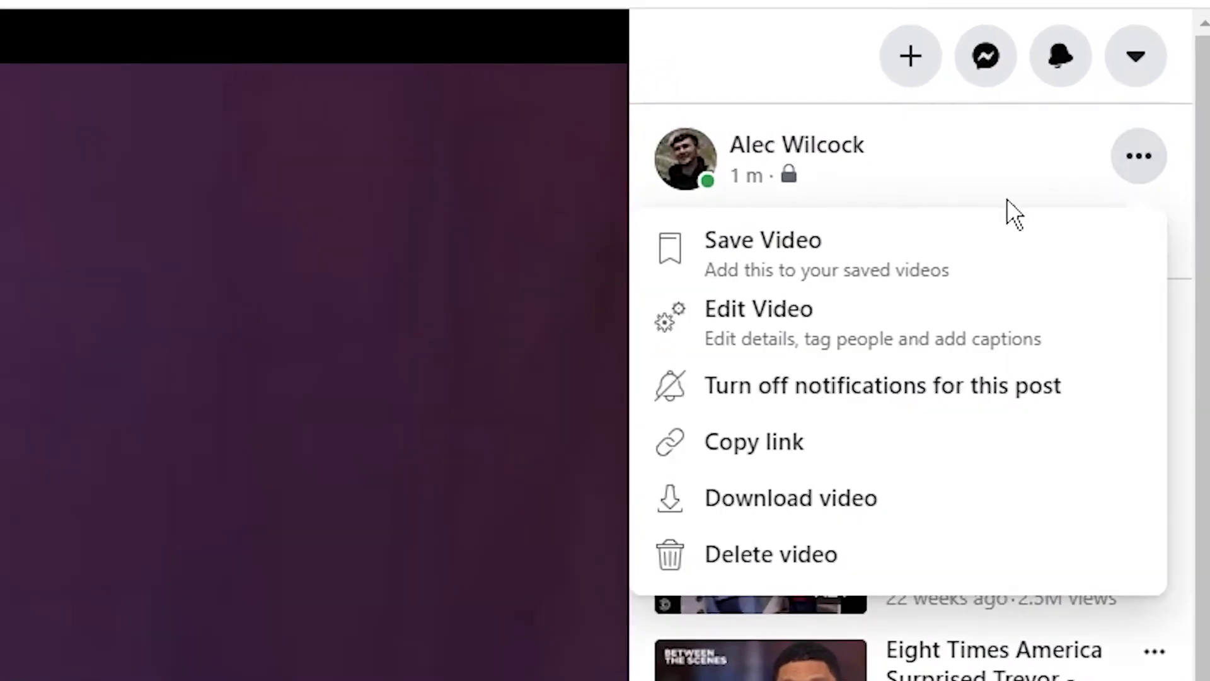
{"action": "left_click", "coordinate": [757, 329]}
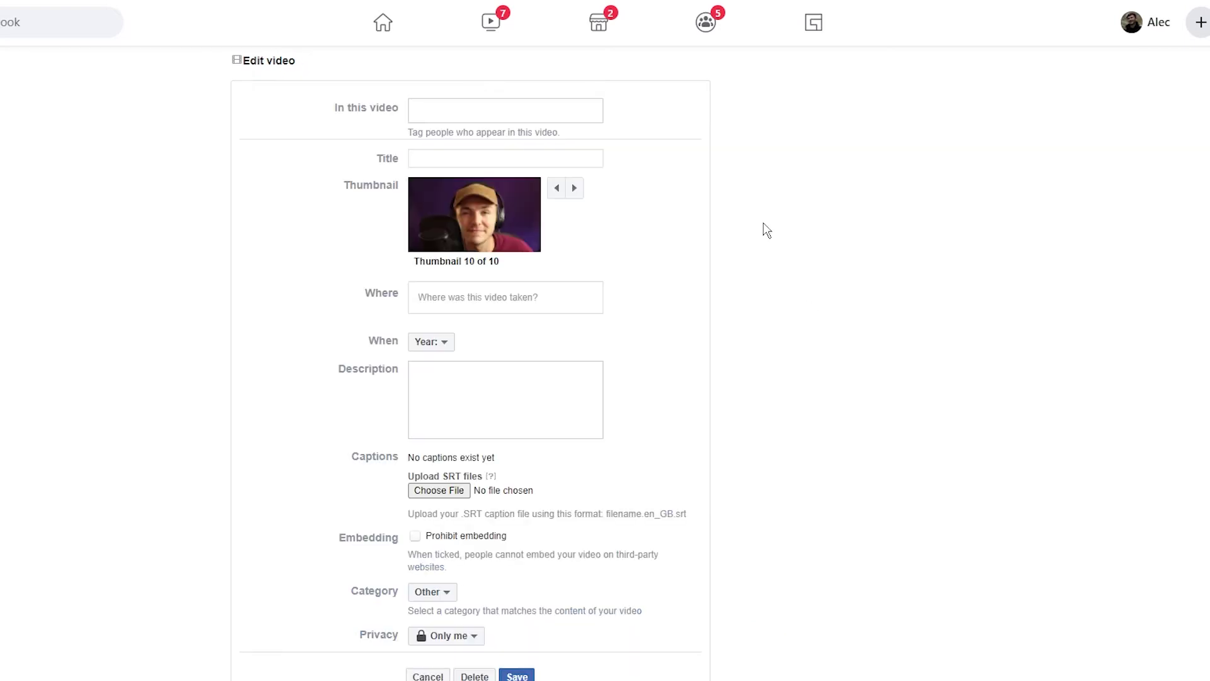
Step: Scroll to the Captions section and highlight its 'No captions exist yet' note
{"action": "scroll", "coordinate": [659, 178], "scroll_direction": "down", "scroll_amount": 1}
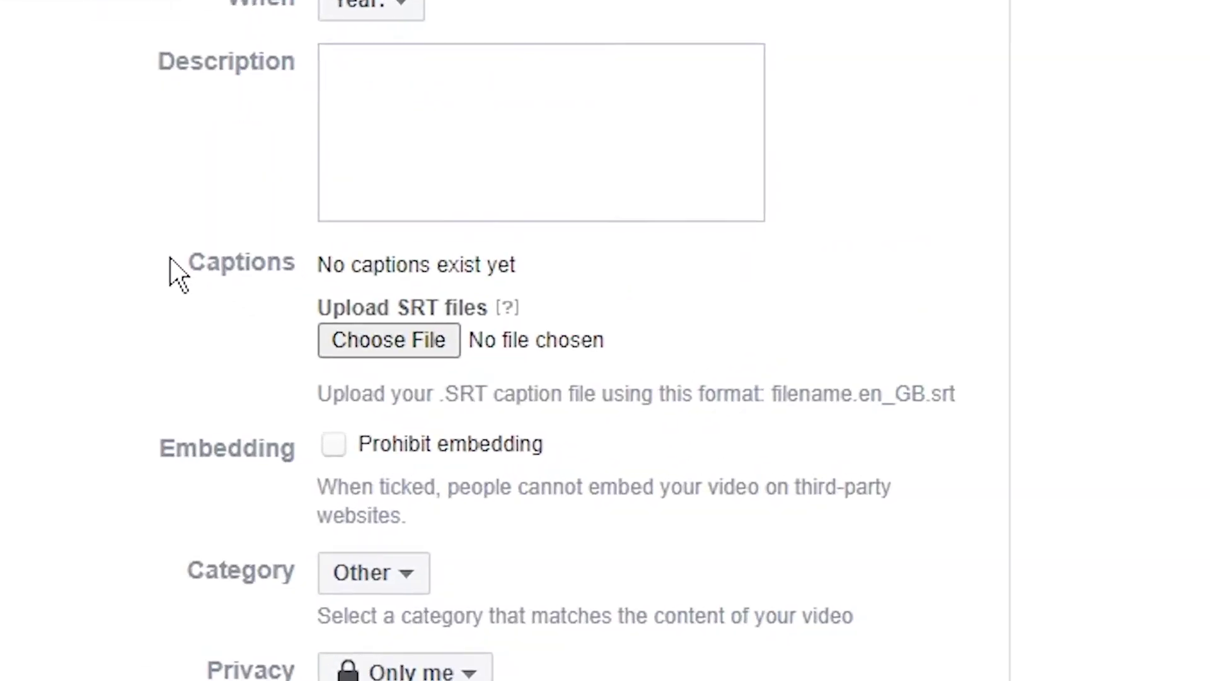
{"action": "left_click_drag", "start_coordinate": [353, 363], "coordinate": [401, 362]}
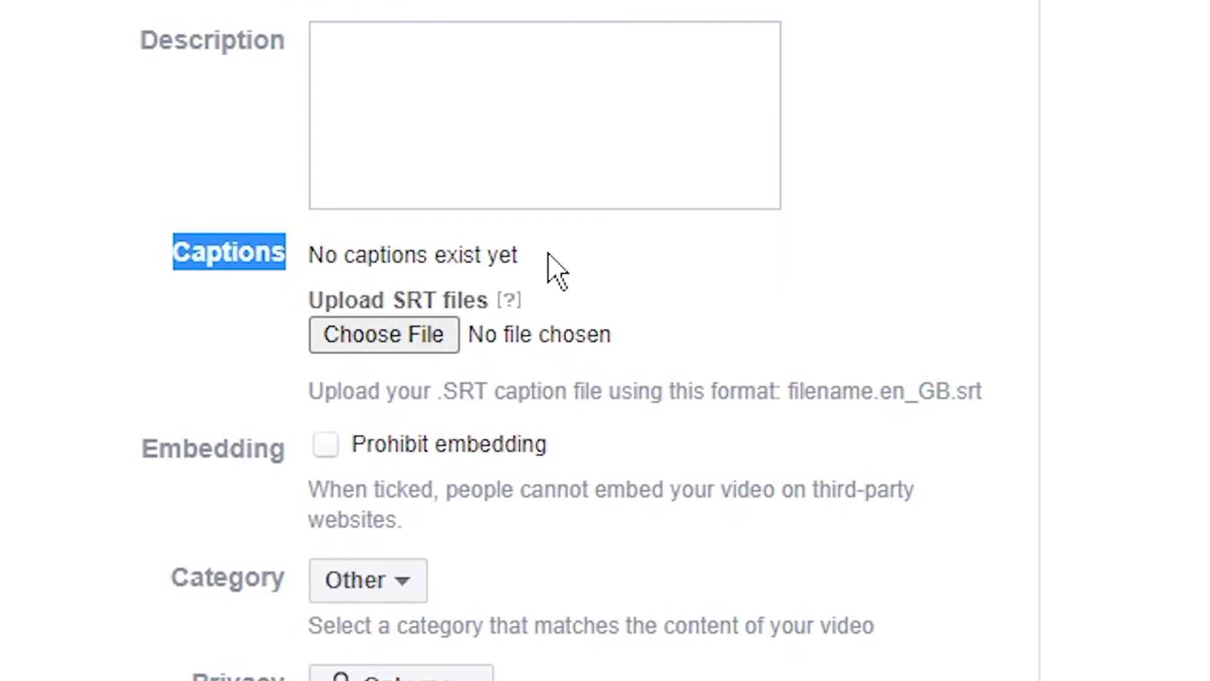
{"action": "left_click_drag", "start_coordinate": [547, 254], "coordinate": [310, 255]}
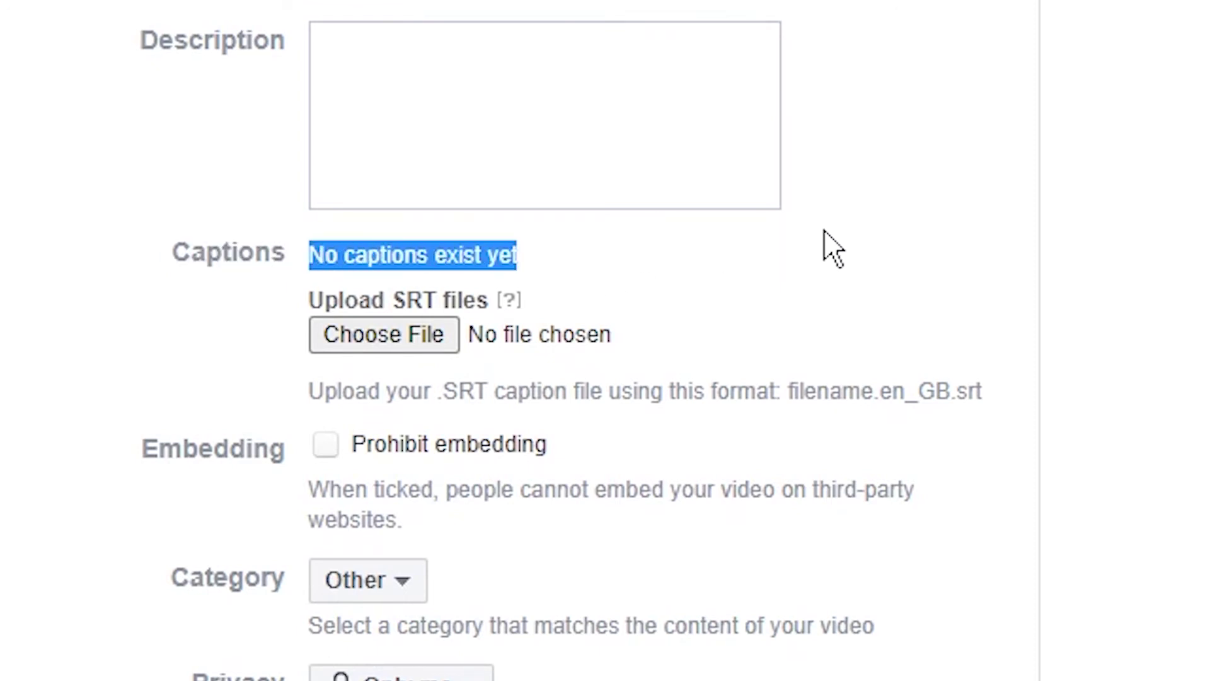
Step: Attach 1_default_Project Name_Podcast Video.mp4.srt from Downloads as the caption file and save
{"action": "left_click", "coordinate": [387, 337]}
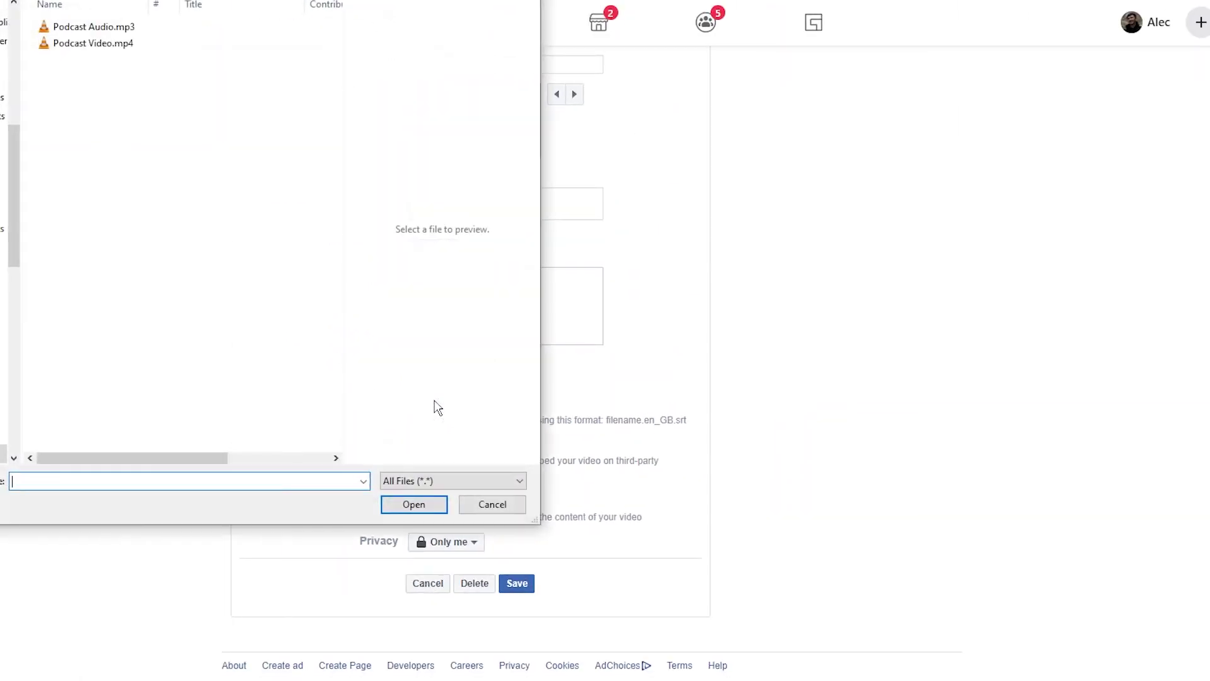
{"action": "scroll", "coordinate": [6, 189], "scroll_direction": "up", "scroll_amount": 6}
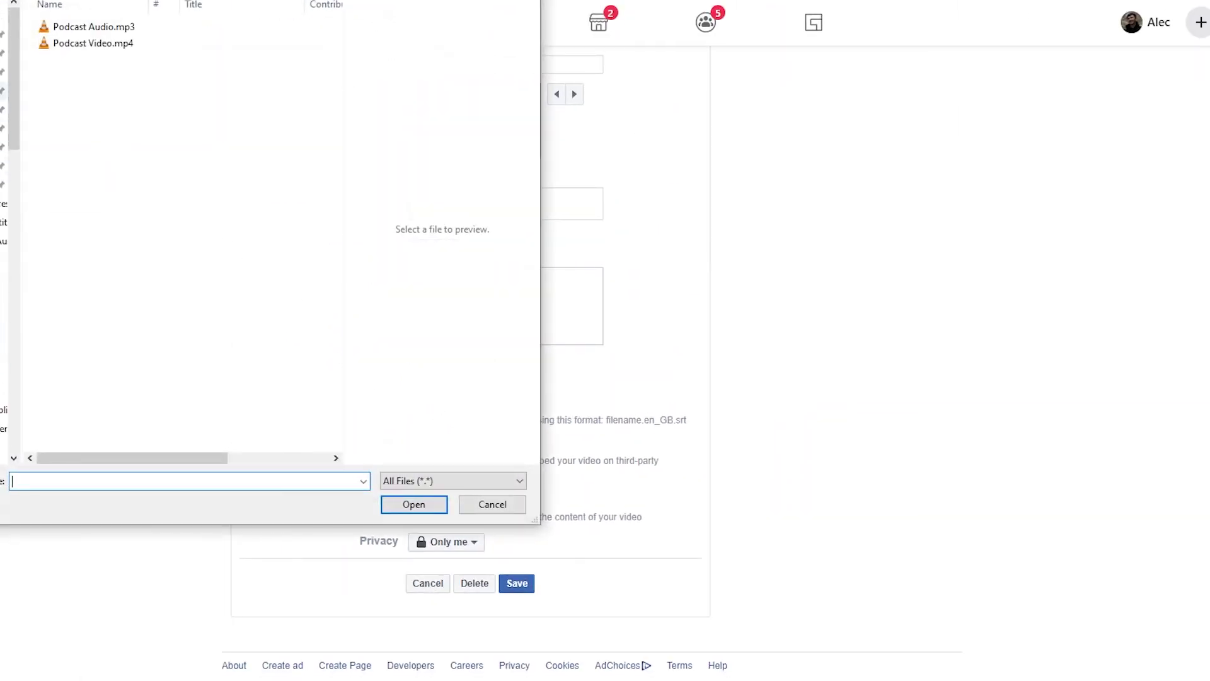
{"action": "left_click", "coordinate": [5, 239]}
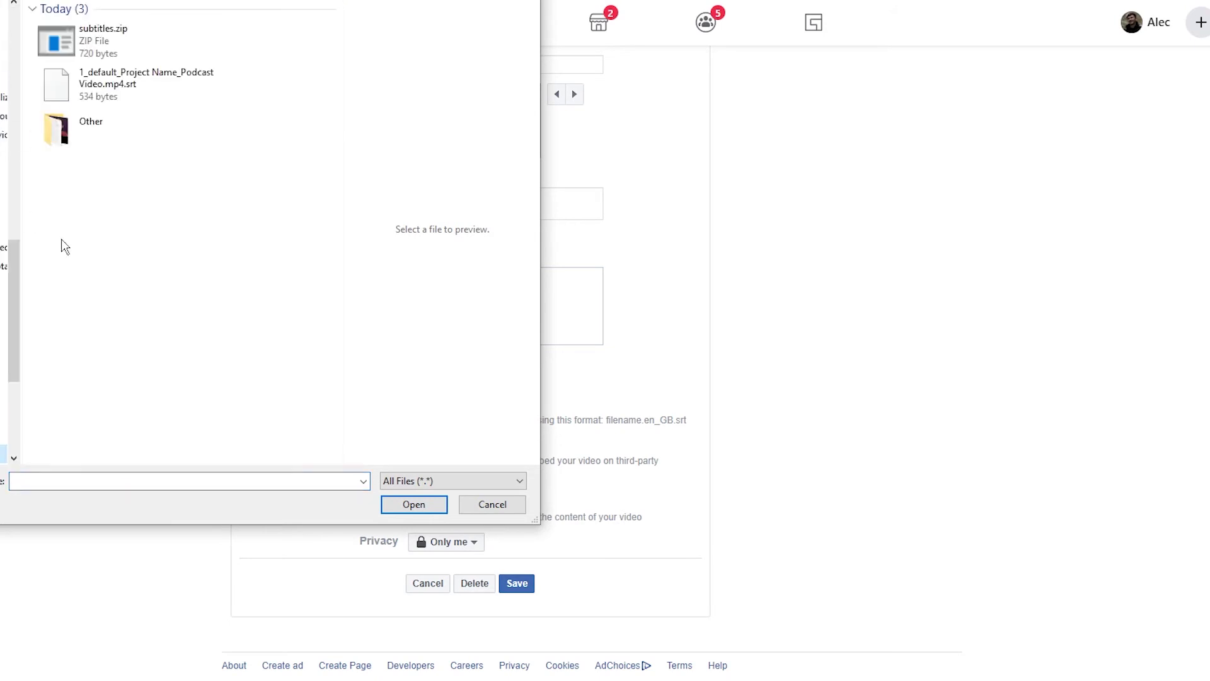
{"action": "left_click", "coordinate": [111, 85]}
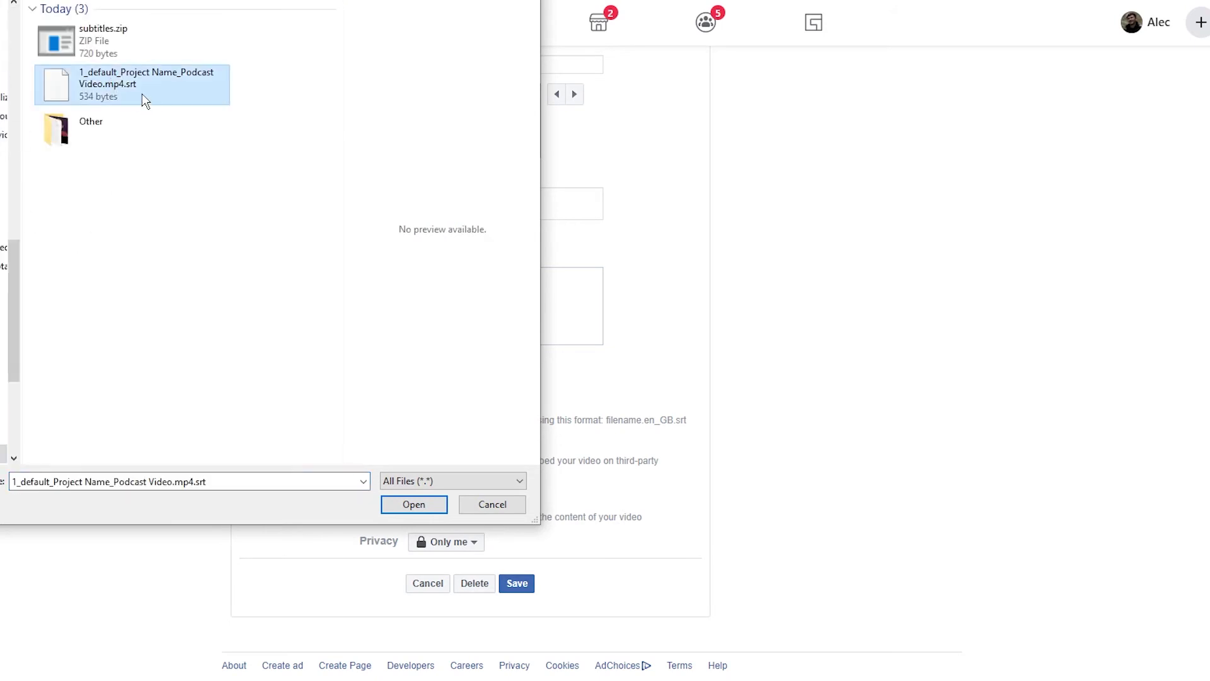
{"action": "left_click", "coordinate": [416, 505]}
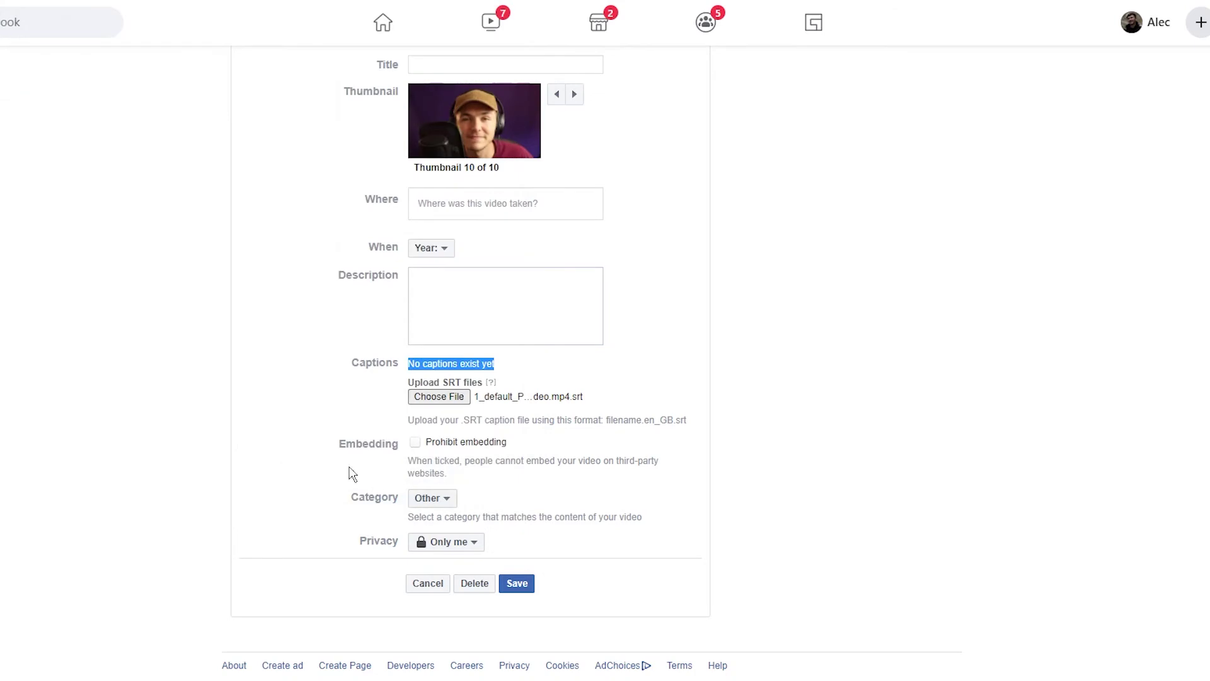
{"action": "left_click", "coordinate": [613, 407]}
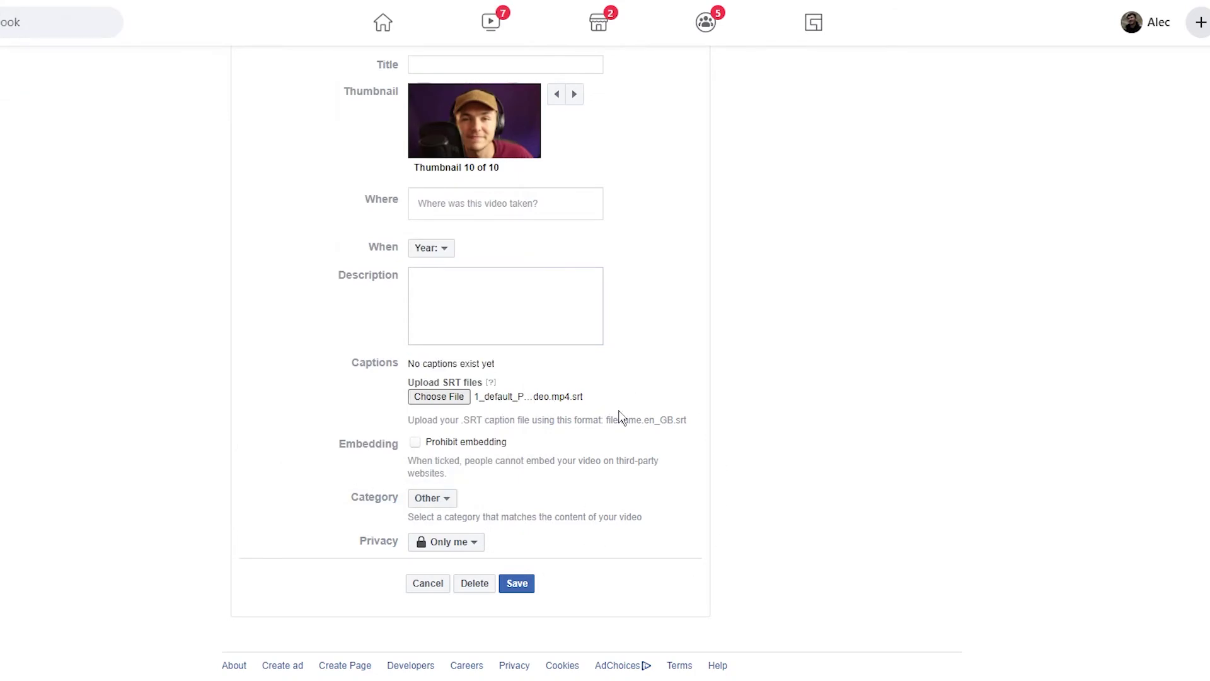
{"action": "left_click", "coordinate": [521, 585]}
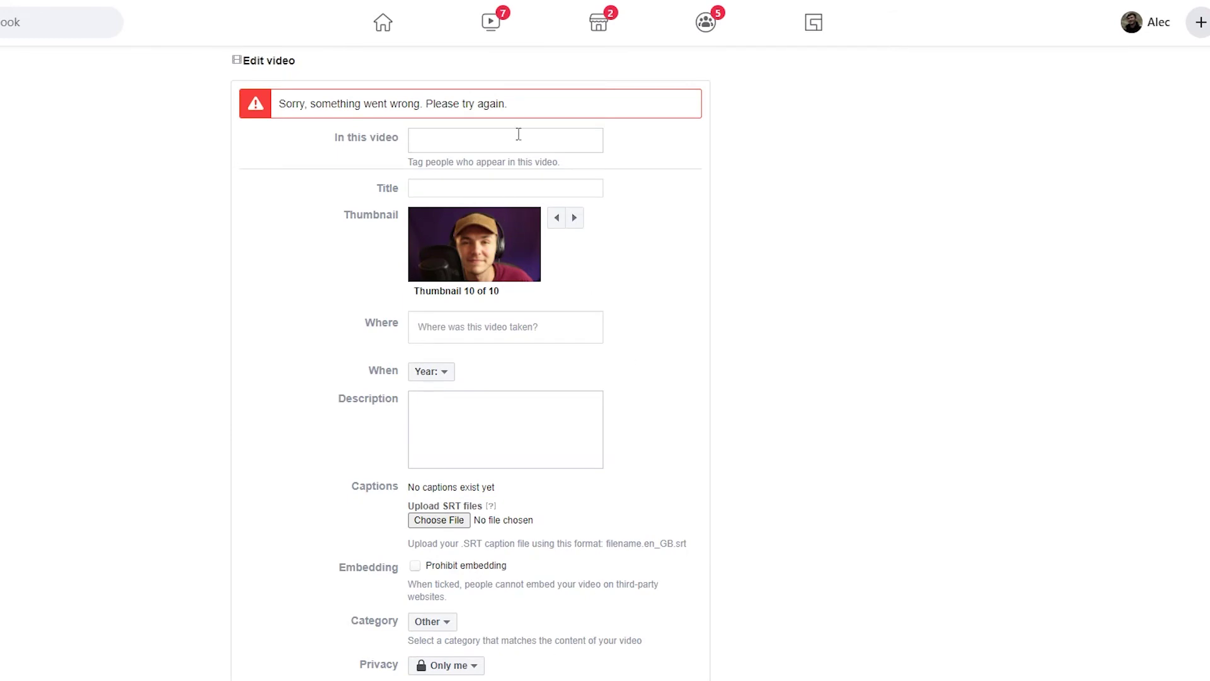
Step: Highlight the 'something went wrong' error and the filename.en_GB.srt caption naming instruction
{"action": "left_click_drag", "start_coordinate": [507, 104], "coordinate": [271, 103]}
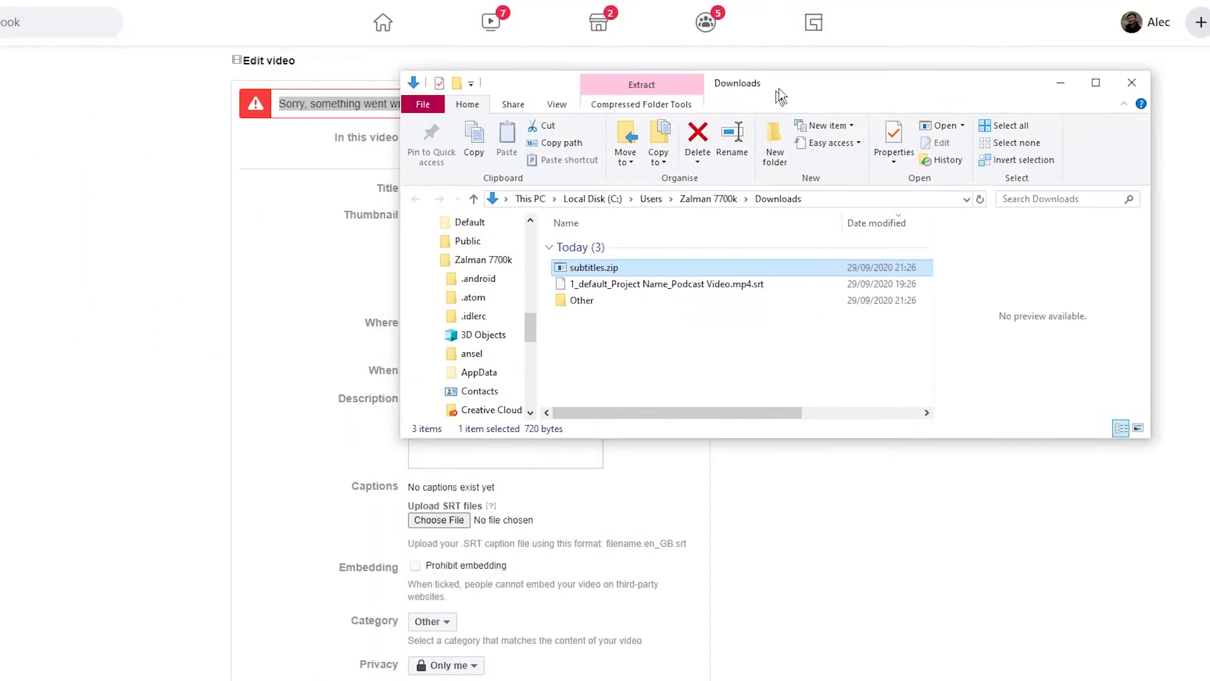
{"action": "left_click_drag", "start_coordinate": [780, 95], "coordinate": [947, 26]}
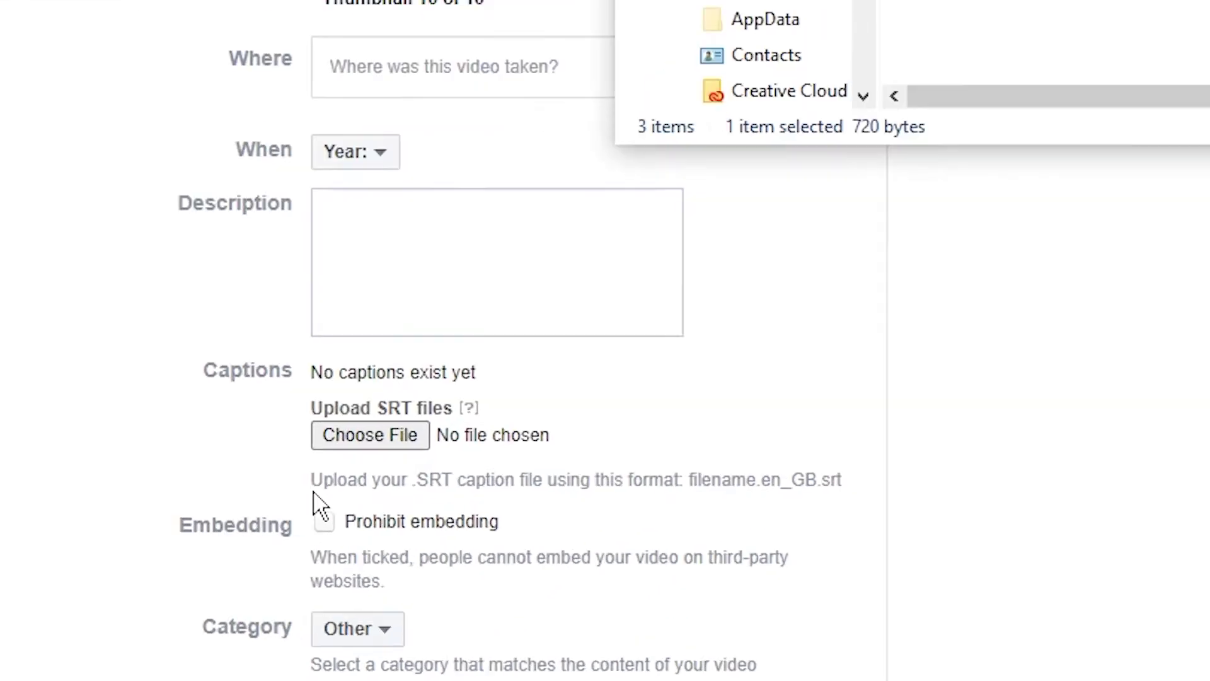
{"action": "left_click_drag", "start_coordinate": [217, 415], "coordinate": [1002, 418]}
{"action": "key", "text": "ctrl+c"}
{"action": "left_click", "coordinate": [779, 417]}
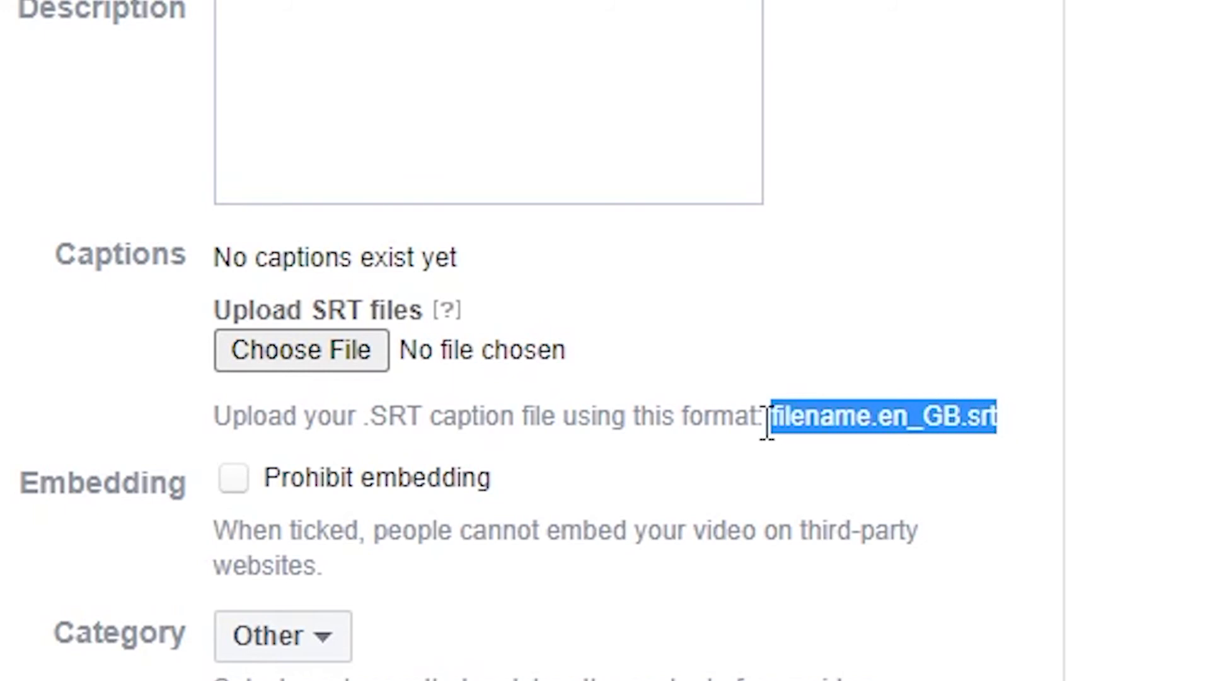
Step: Bring the Downloads folder to the front and select the exported .srt file
{"action": "left_click", "coordinate": [259, 680]}
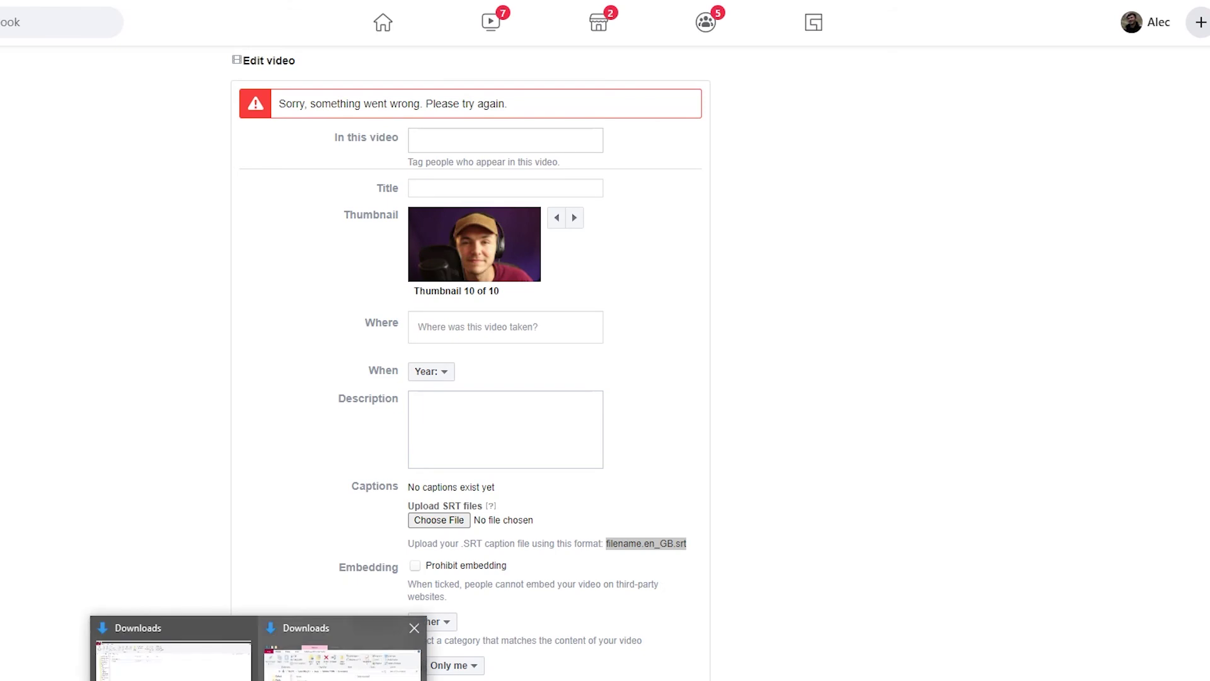
{"action": "left_click", "coordinate": [340, 659]}
{"action": "left_click", "coordinate": [813, 213]}
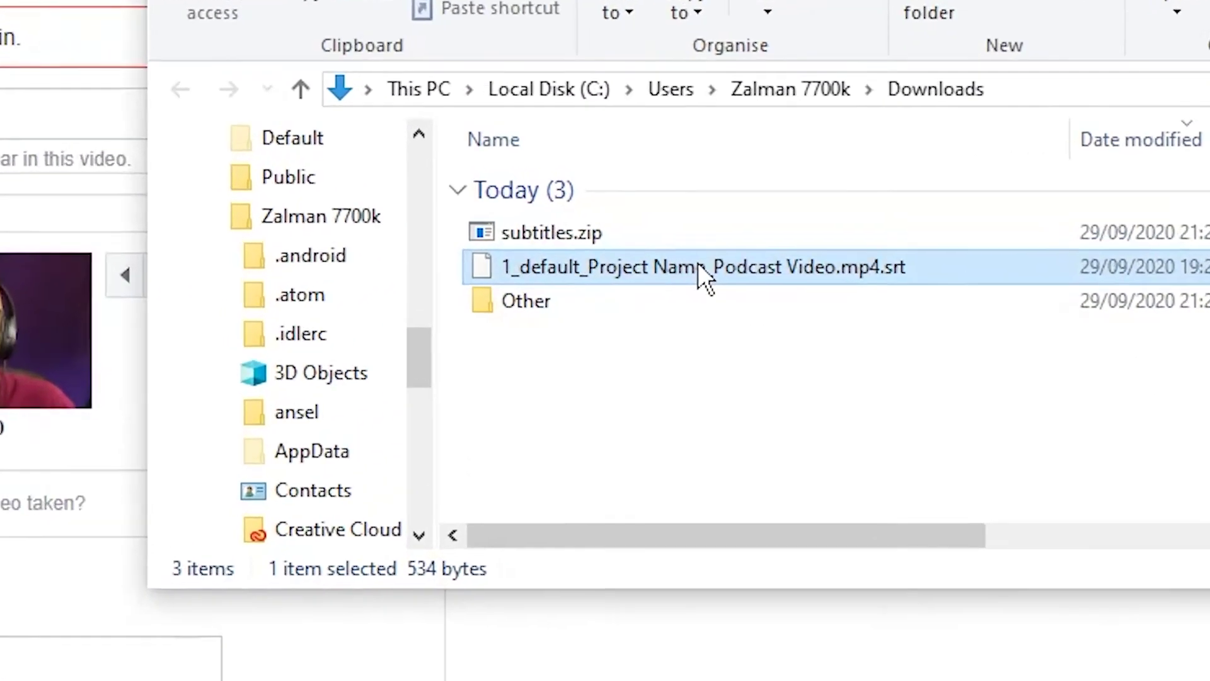
Step: Rename the SRT to filename.en_GB.srt, replacing 'filename' with 'facebook video podcast'
{"action": "left_click", "coordinate": [818, 219]}
{"action": "left_click_drag", "start_coordinate": [931, 218], "coordinate": [753, 213]}
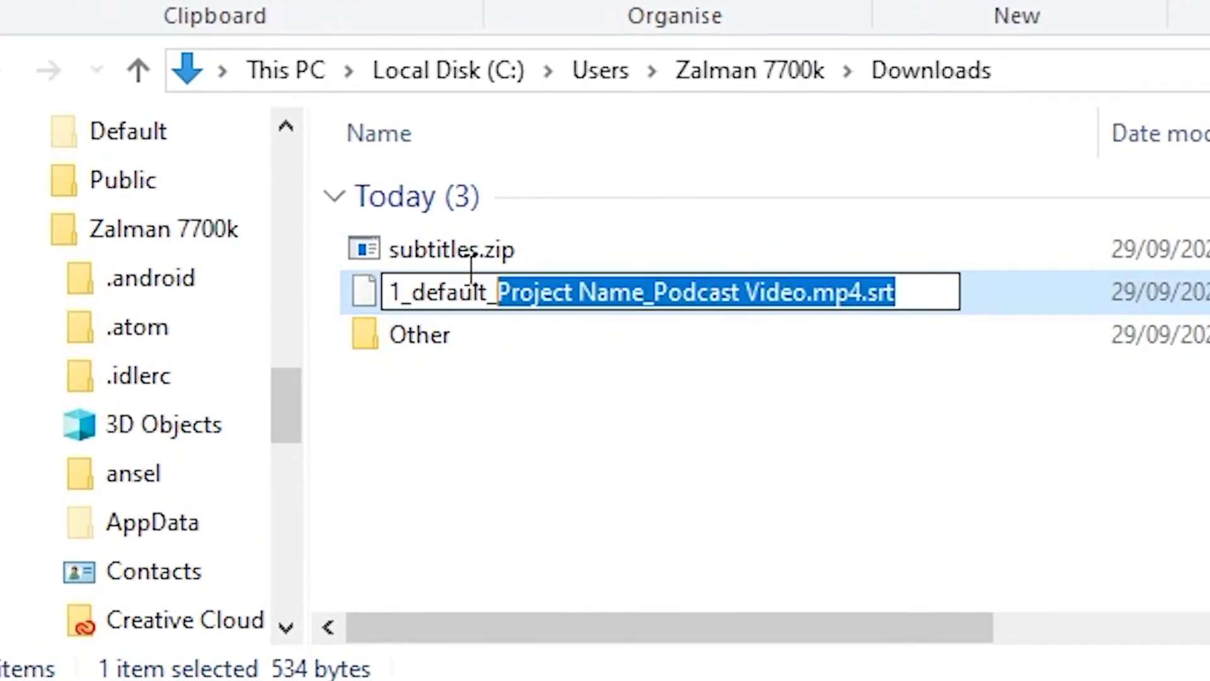
{"action": "left_click_drag", "start_coordinate": [471, 268], "coordinate": [292, 287]}
{"action": "key", "text": "ctrl+v"}
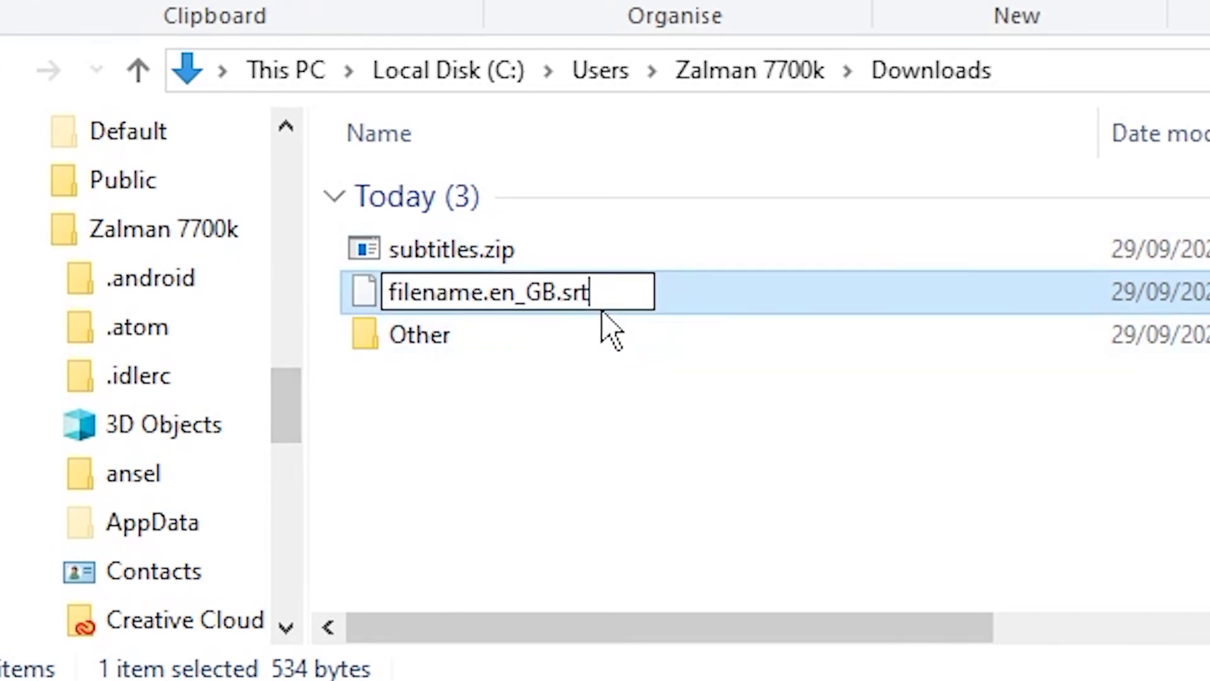
{"action": "left_click_drag", "start_coordinate": [483, 289], "coordinate": [323, 287]}
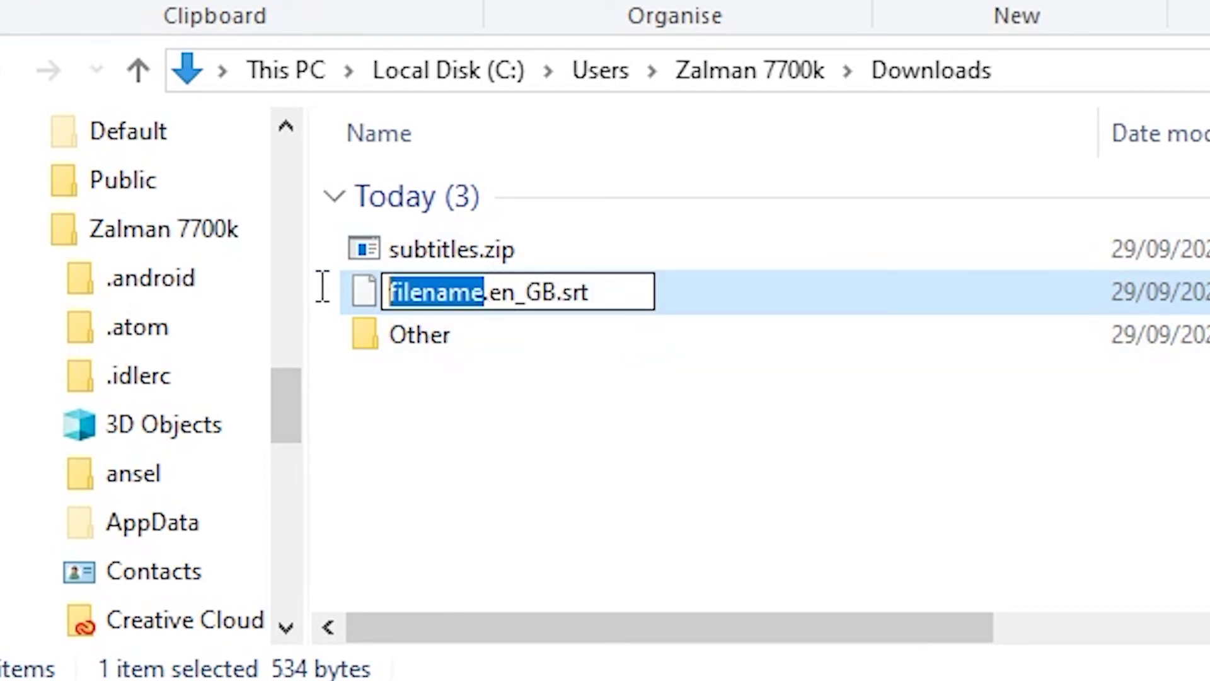
{"action": "type", "text": "facebook video"}
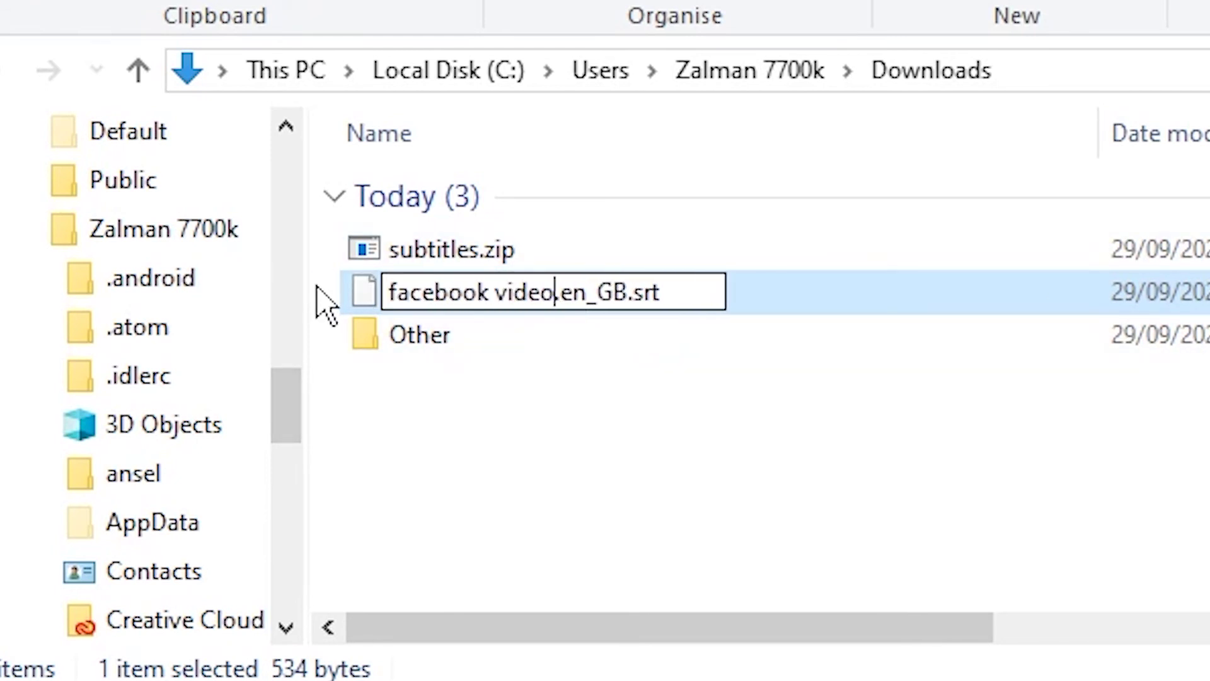
{"action": "type", "text": " podcast"}
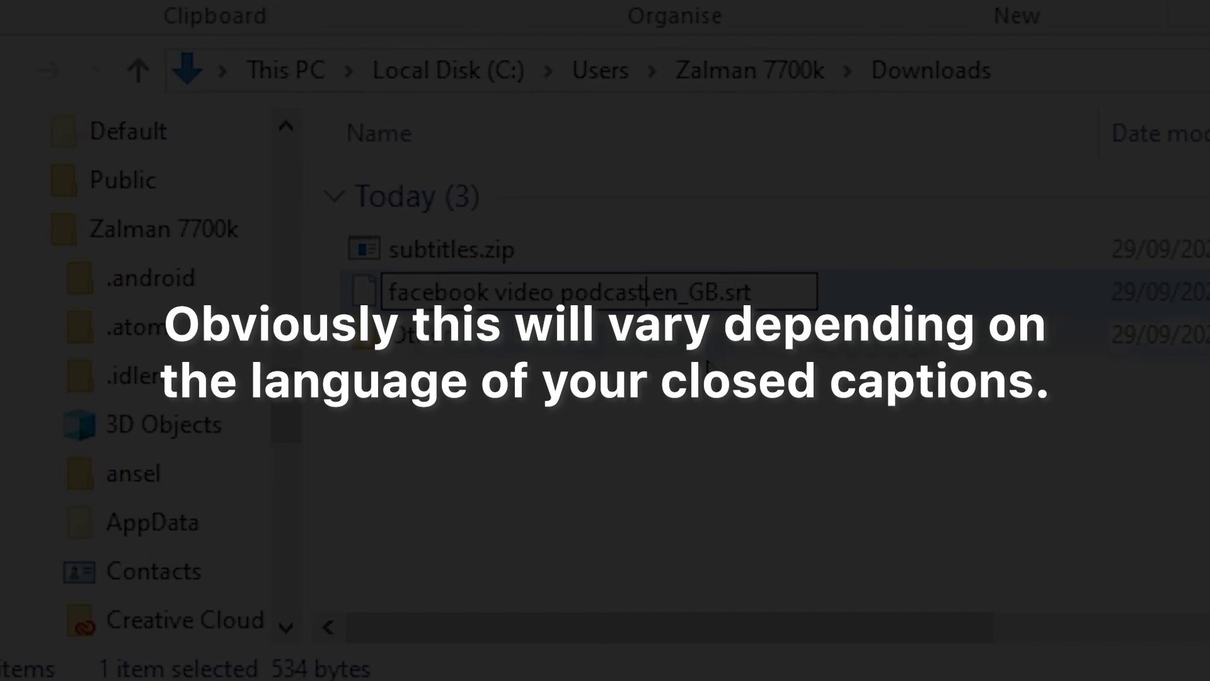
{"action": "left_click", "coordinate": [527, 459]}
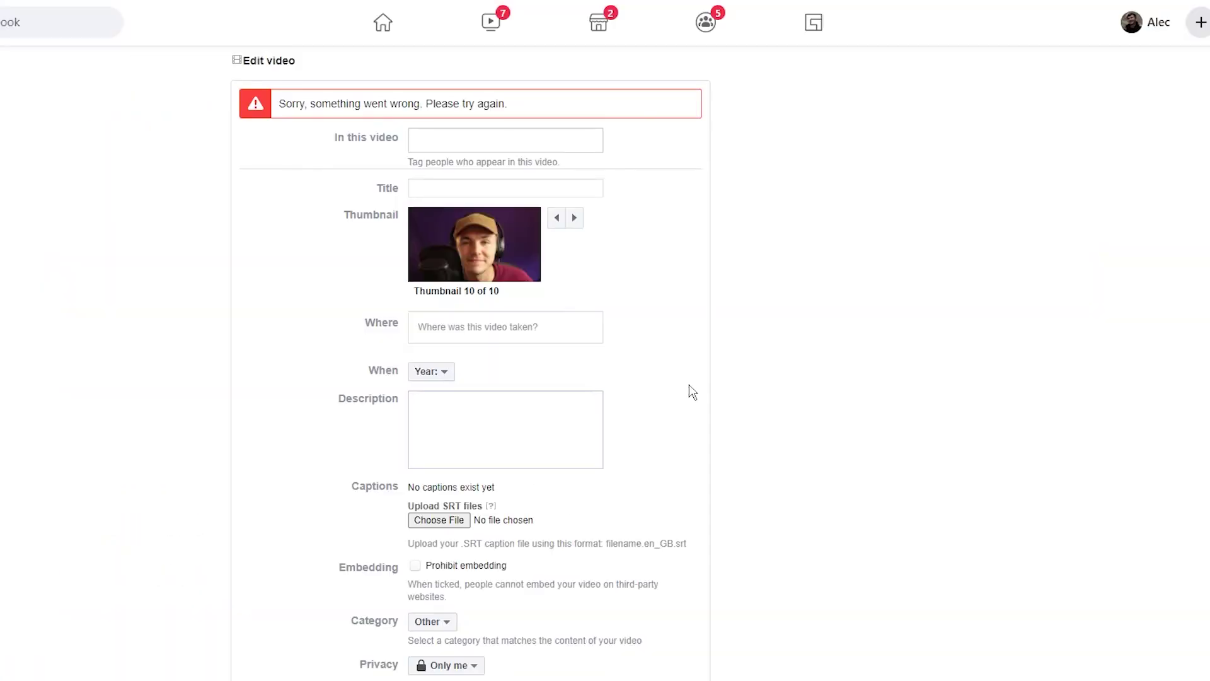
Step: Choose facebook video podcast.en_GB.srt as the caption upload and save the Edit video form
{"action": "left_click", "coordinate": [439, 520]}
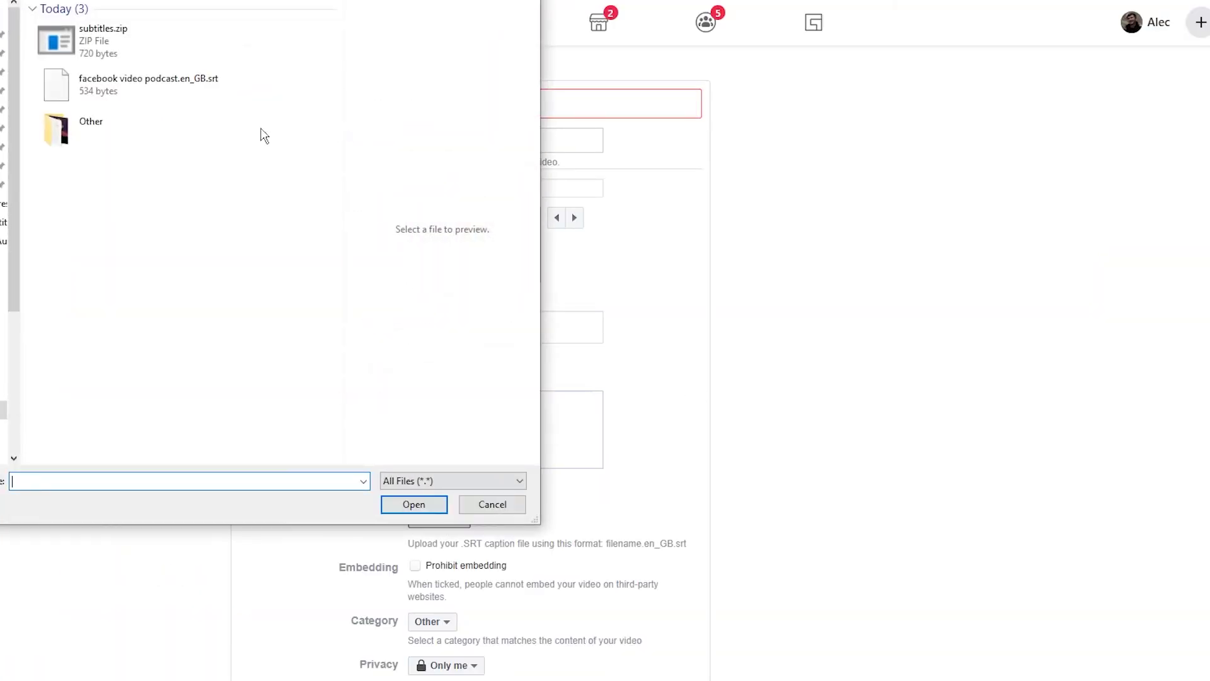
{"action": "left_click", "coordinate": [123, 85]}
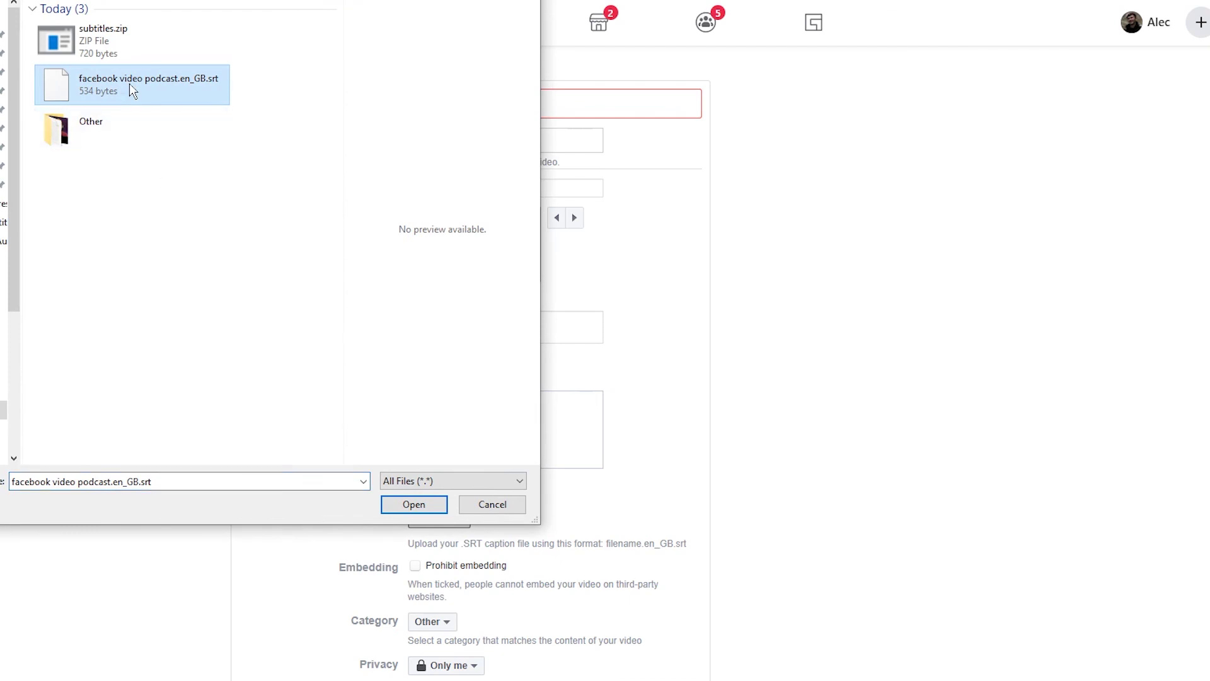
{"action": "left_click", "coordinate": [414, 504]}
{"action": "scroll", "coordinate": [542, 630], "scroll_direction": "down", "scroll_amount": 1}
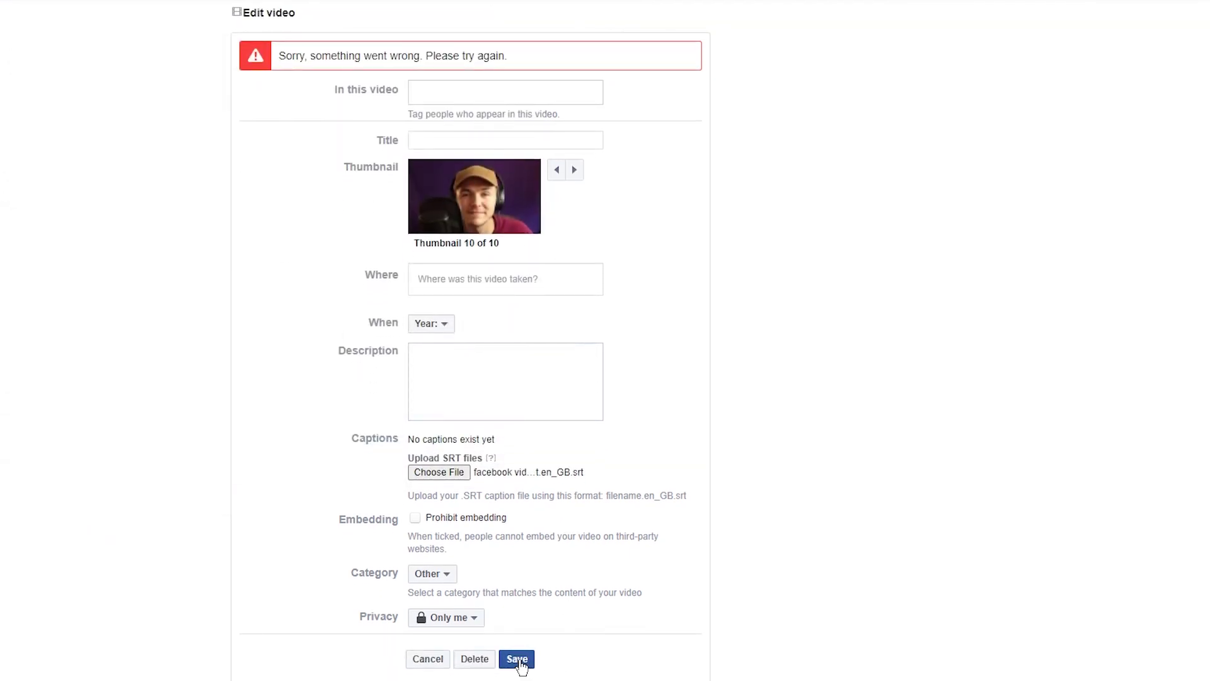
{"action": "left_click", "coordinate": [518, 661]}
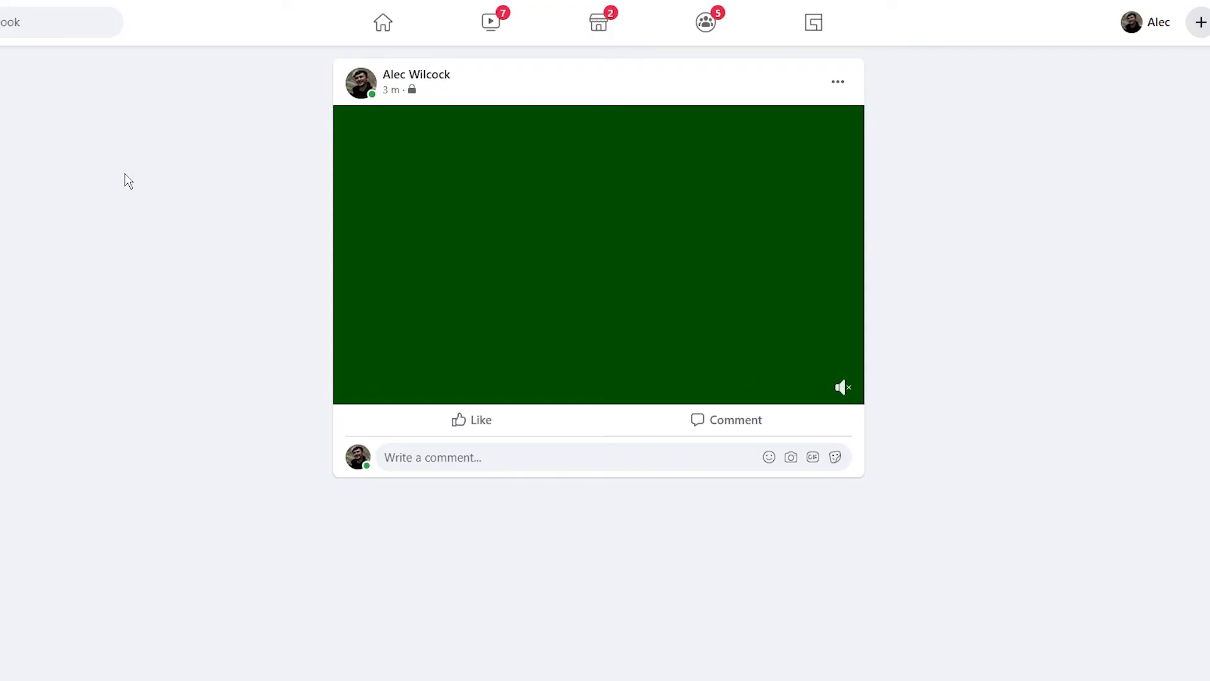
Step: Start the video, pause it, and switch Captions on in the player settings
{"action": "left_click", "coordinate": [342, 392]}
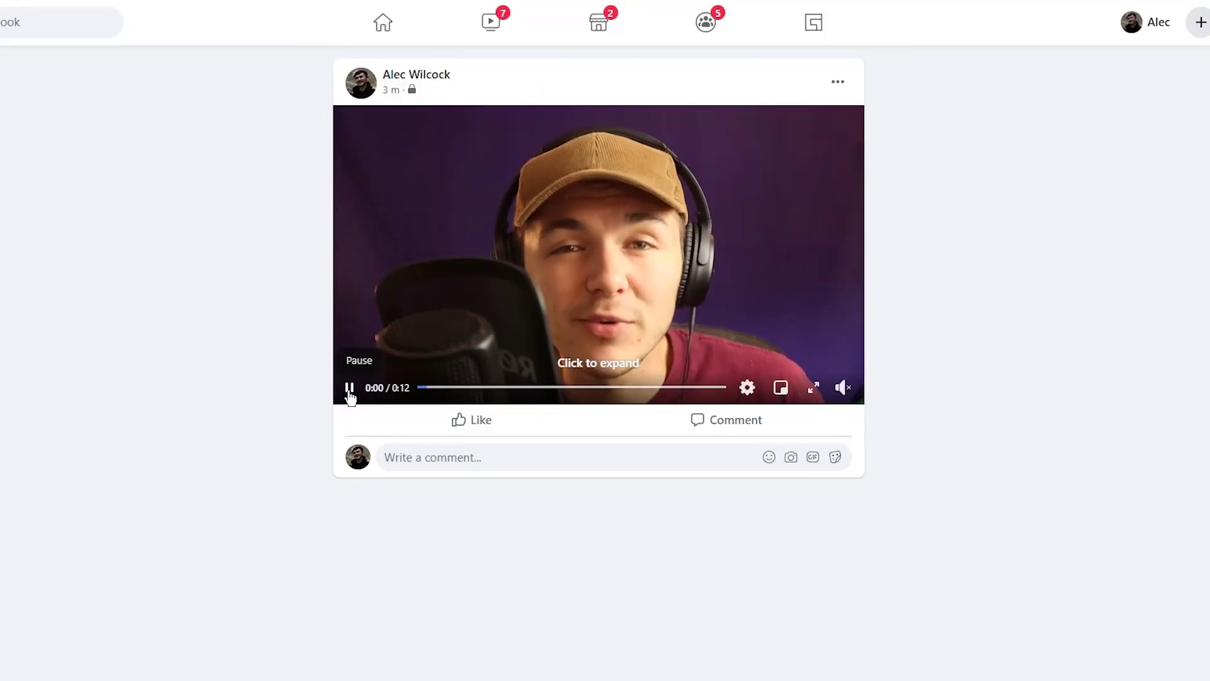
{"action": "left_click", "coordinate": [349, 387]}
{"action": "left_click", "coordinate": [747, 386]}
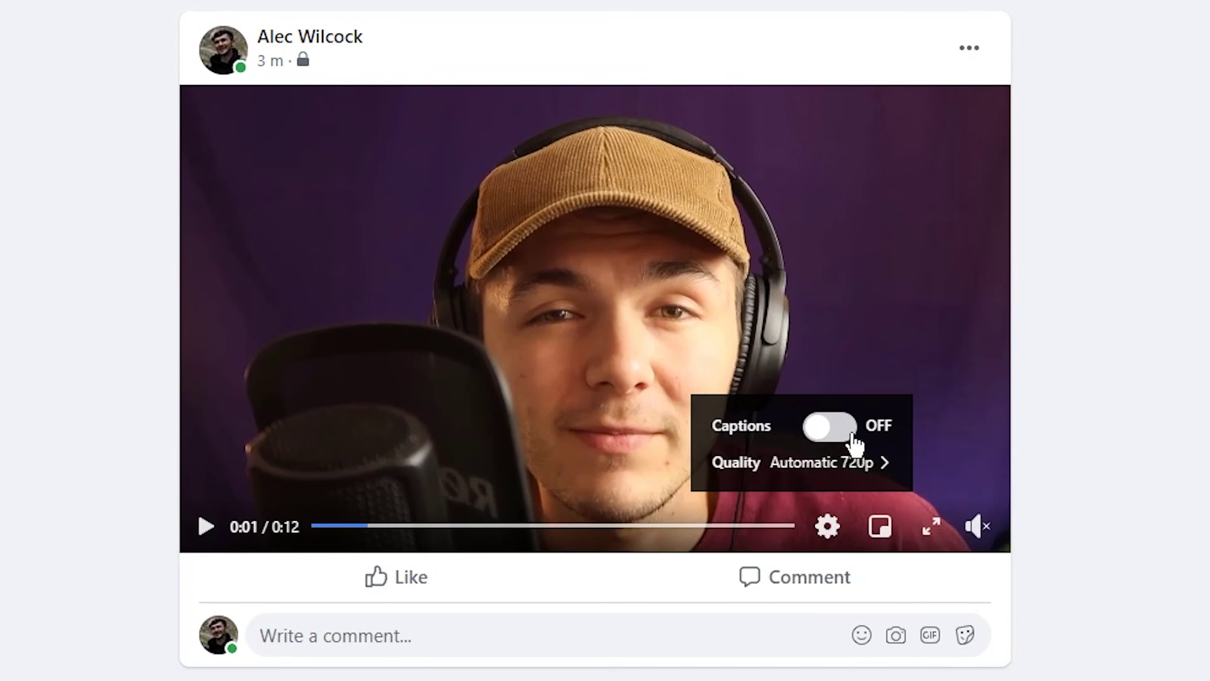
{"action": "left_click", "coordinate": [820, 431]}
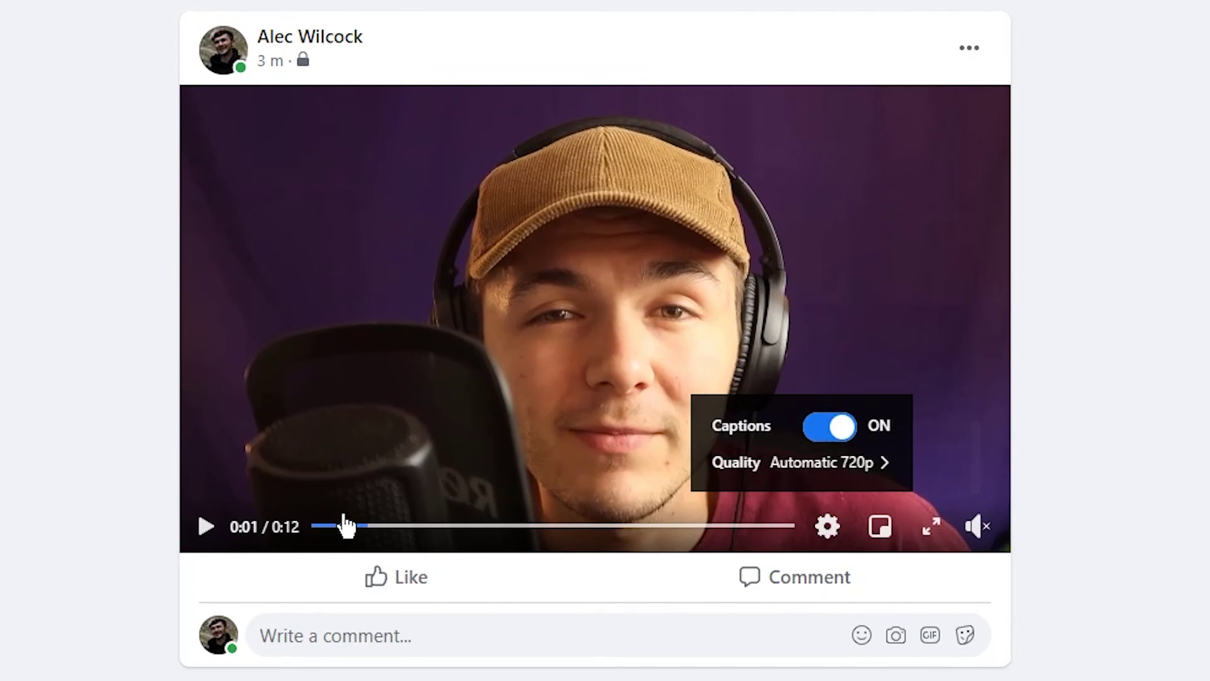
Step: Play the video unmuted with subtitles showing, pausing at 0:11
{"action": "left_click", "coordinate": [208, 530]}
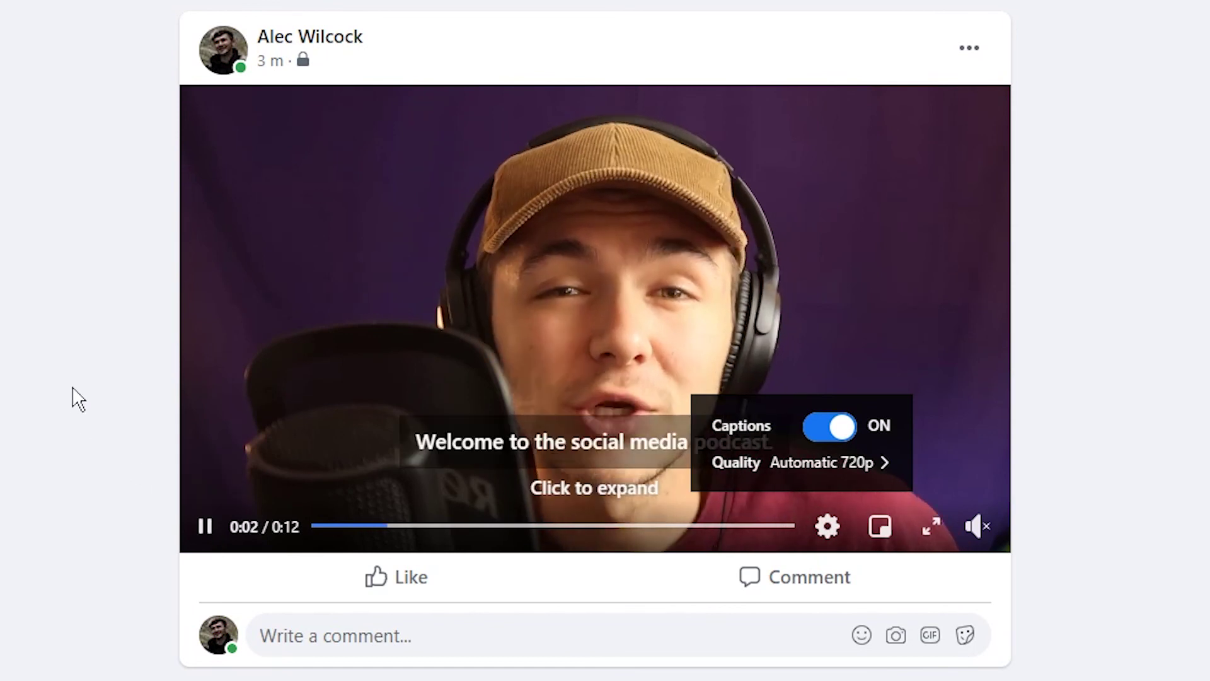
{"action": "mouse_move", "coordinate": [980, 470]}
{"action": "left_click", "coordinate": [977, 530]}
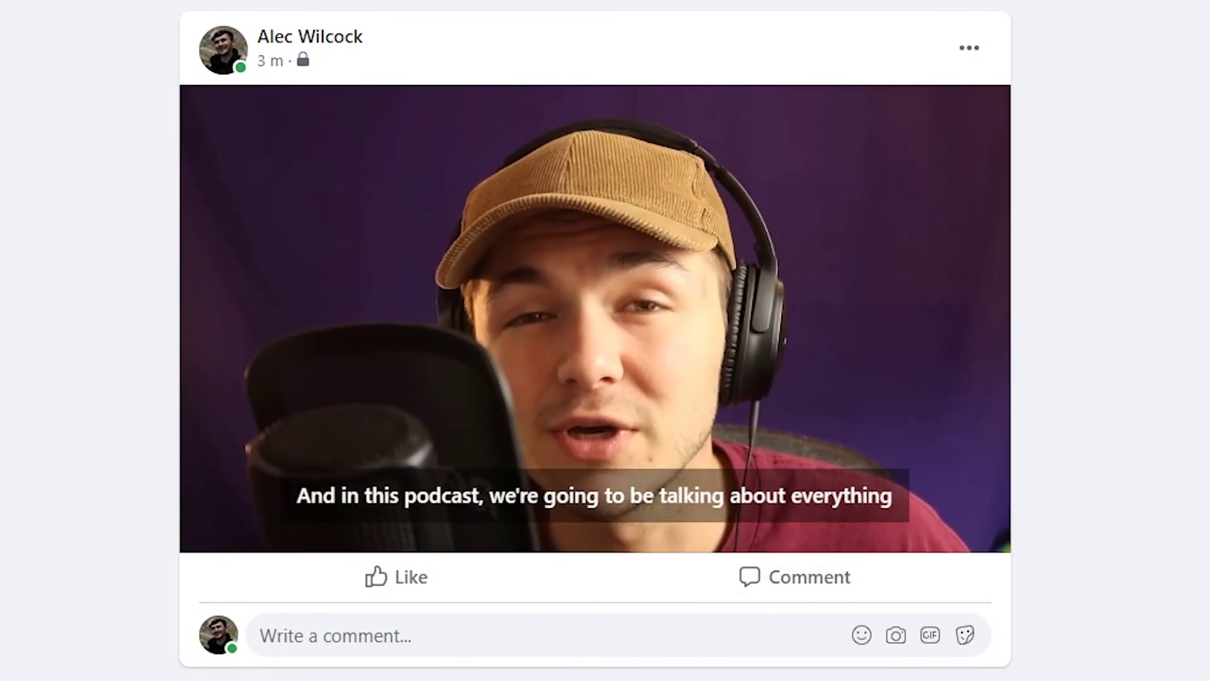
{"action": "mouse_move", "coordinate": [252, 586]}
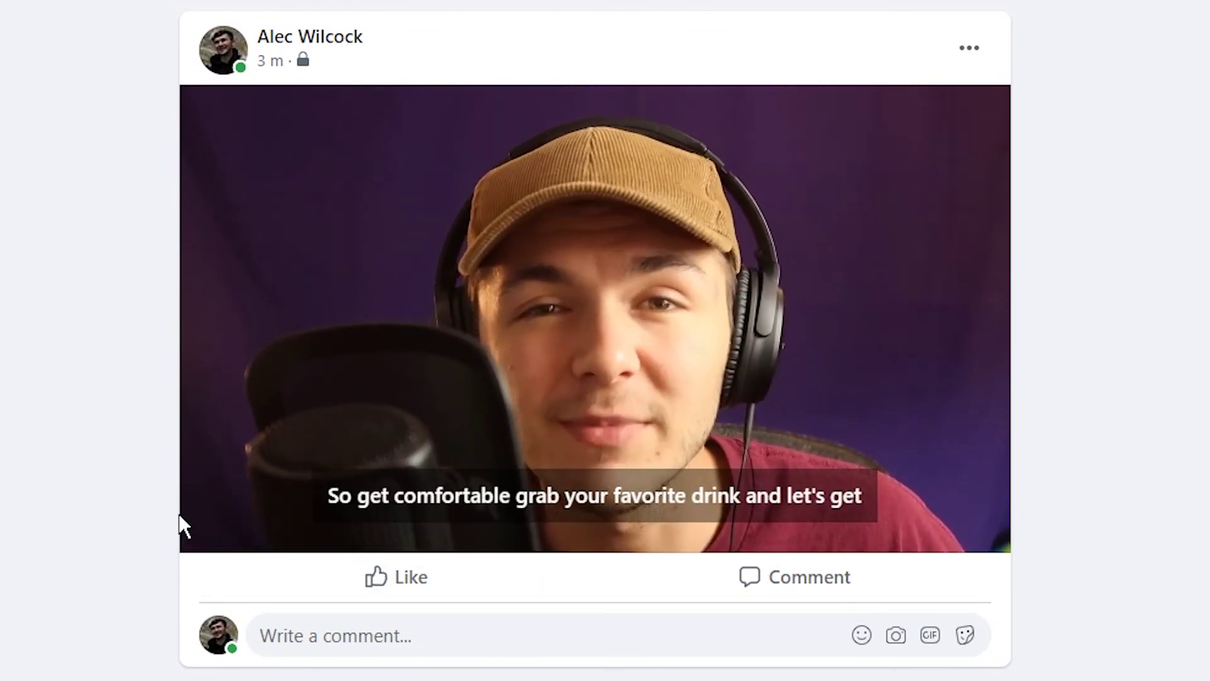
{"action": "left_click", "coordinate": [202, 529]}
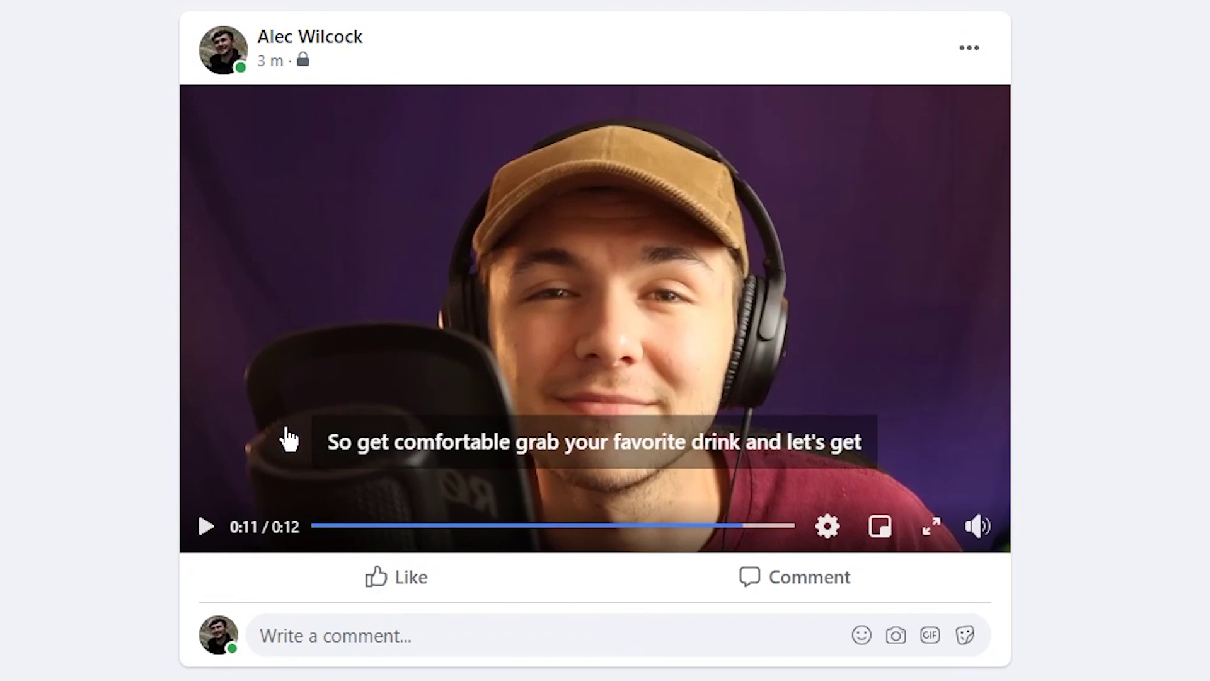